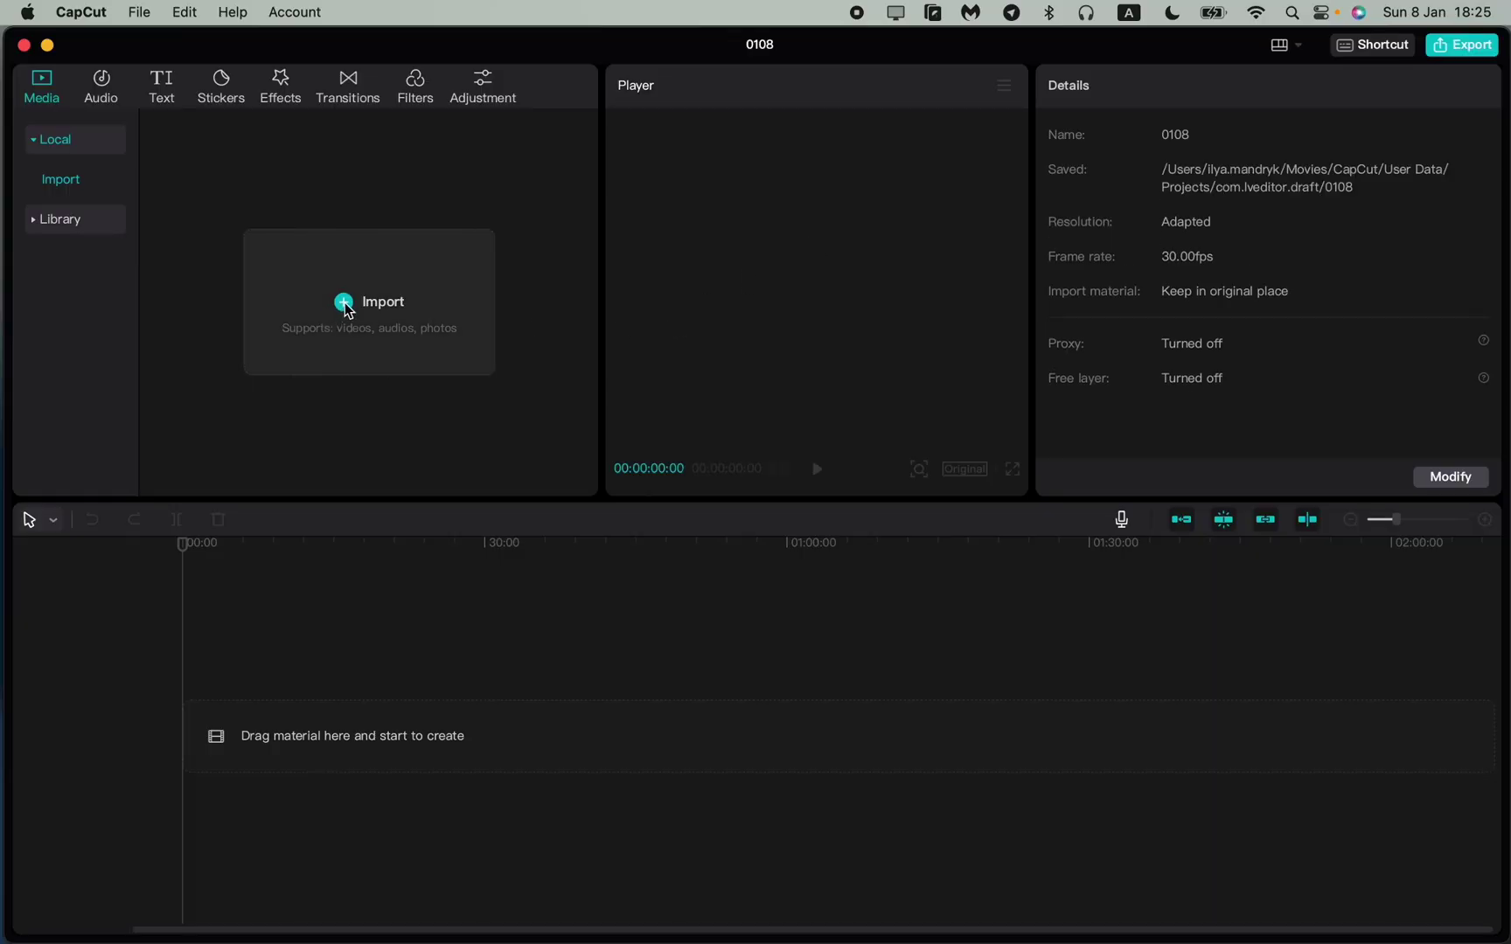
Import 1-Minute Nature Background Sound.mp4 from Downloads and play a short preview
{"action": "left_click", "coordinate": [344, 302]}
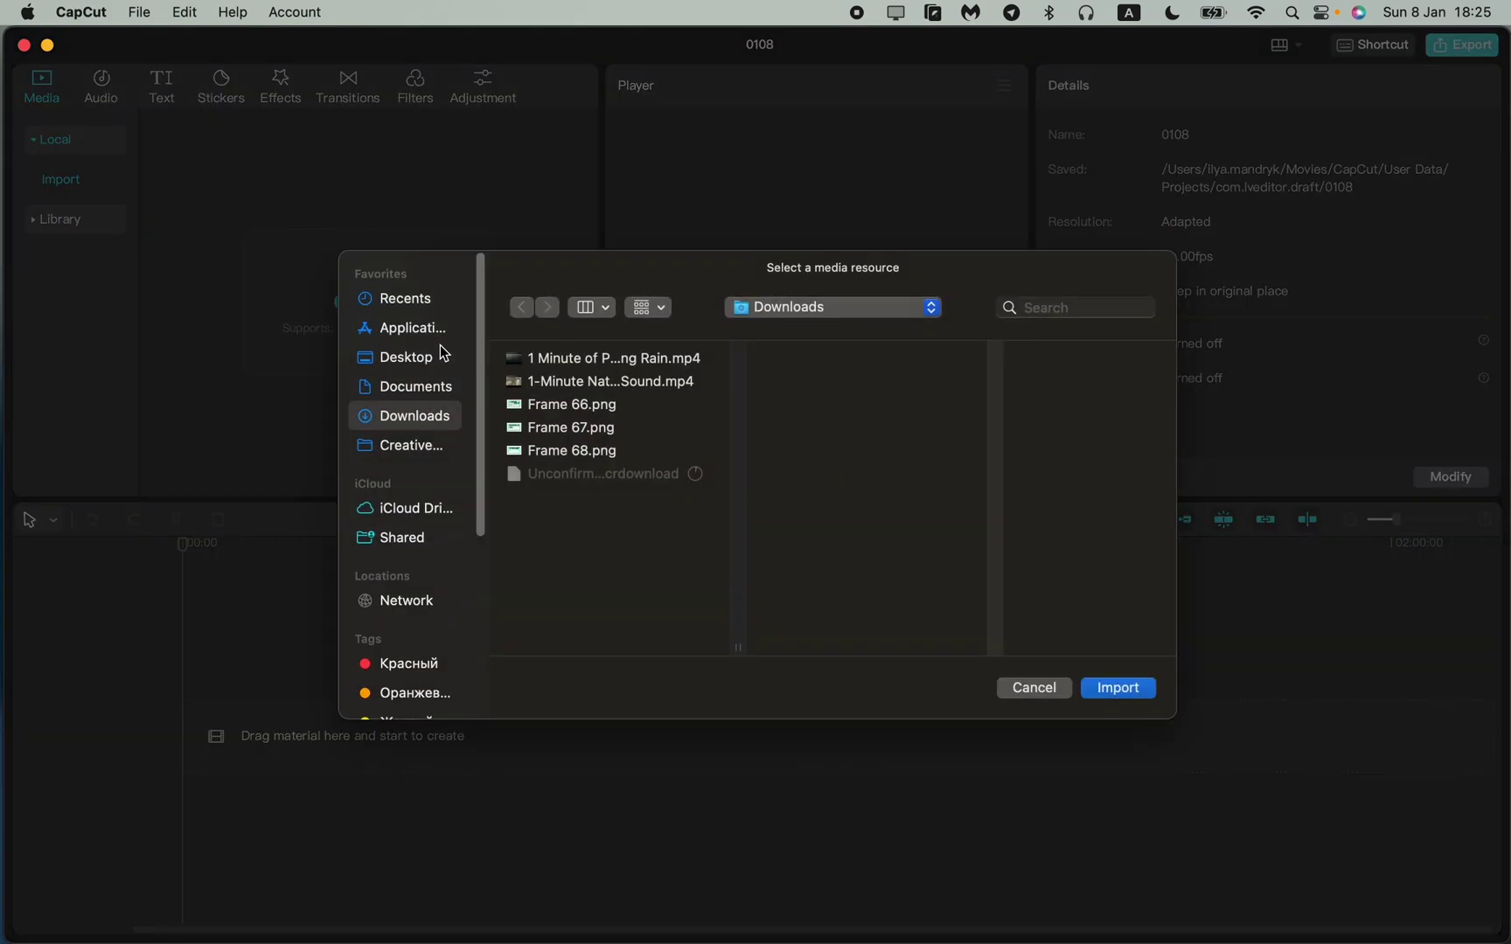
{"action": "left_click", "coordinate": [548, 370]}
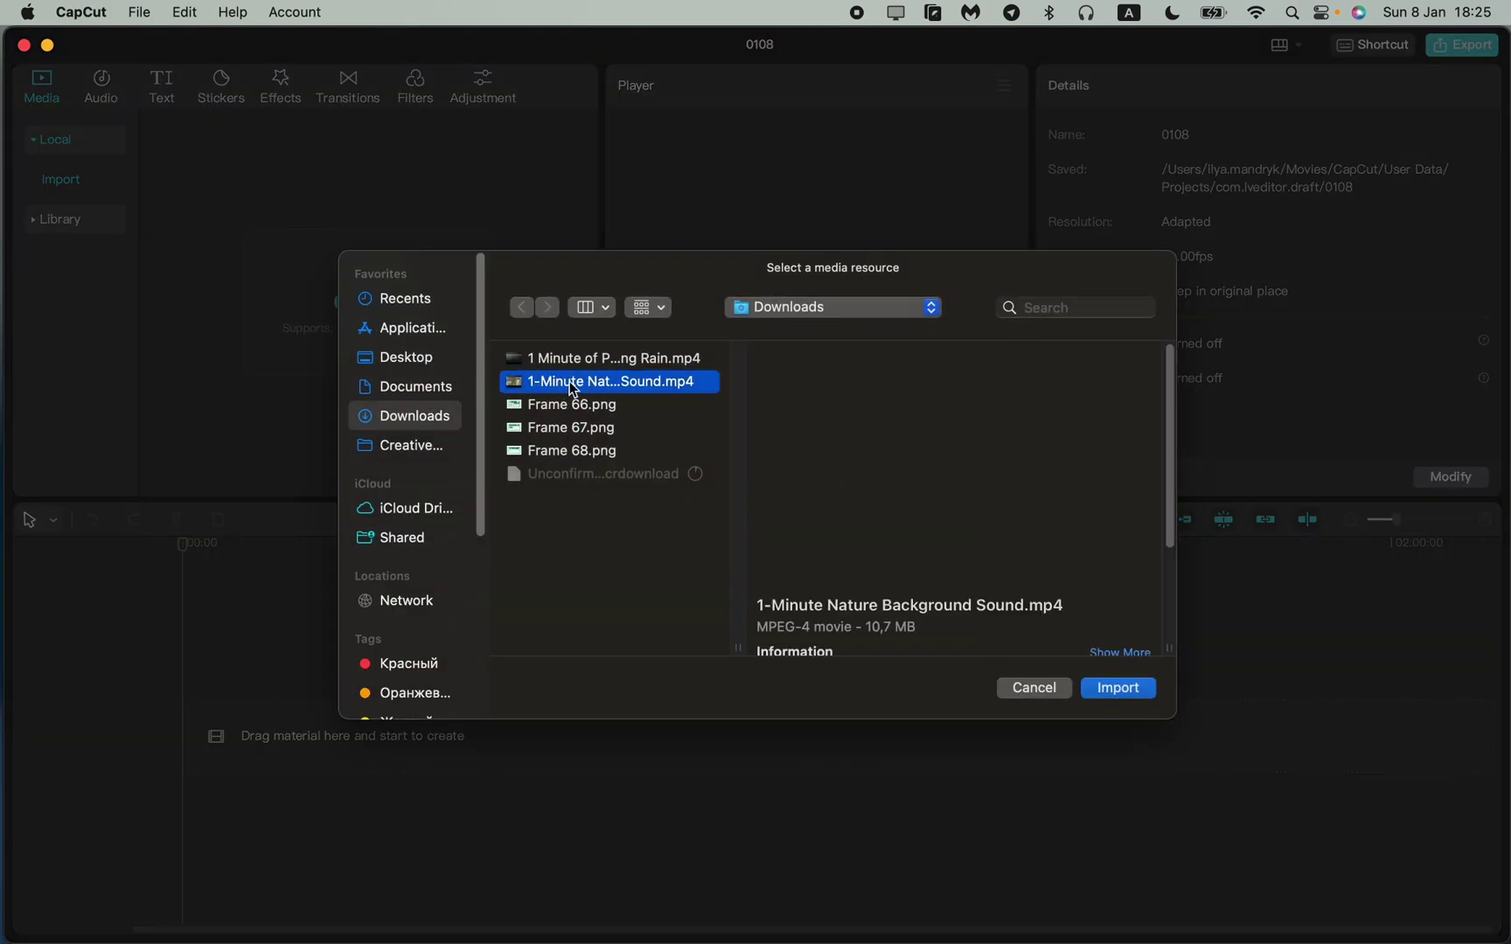
{"action": "left_click", "coordinate": [1116, 689]}
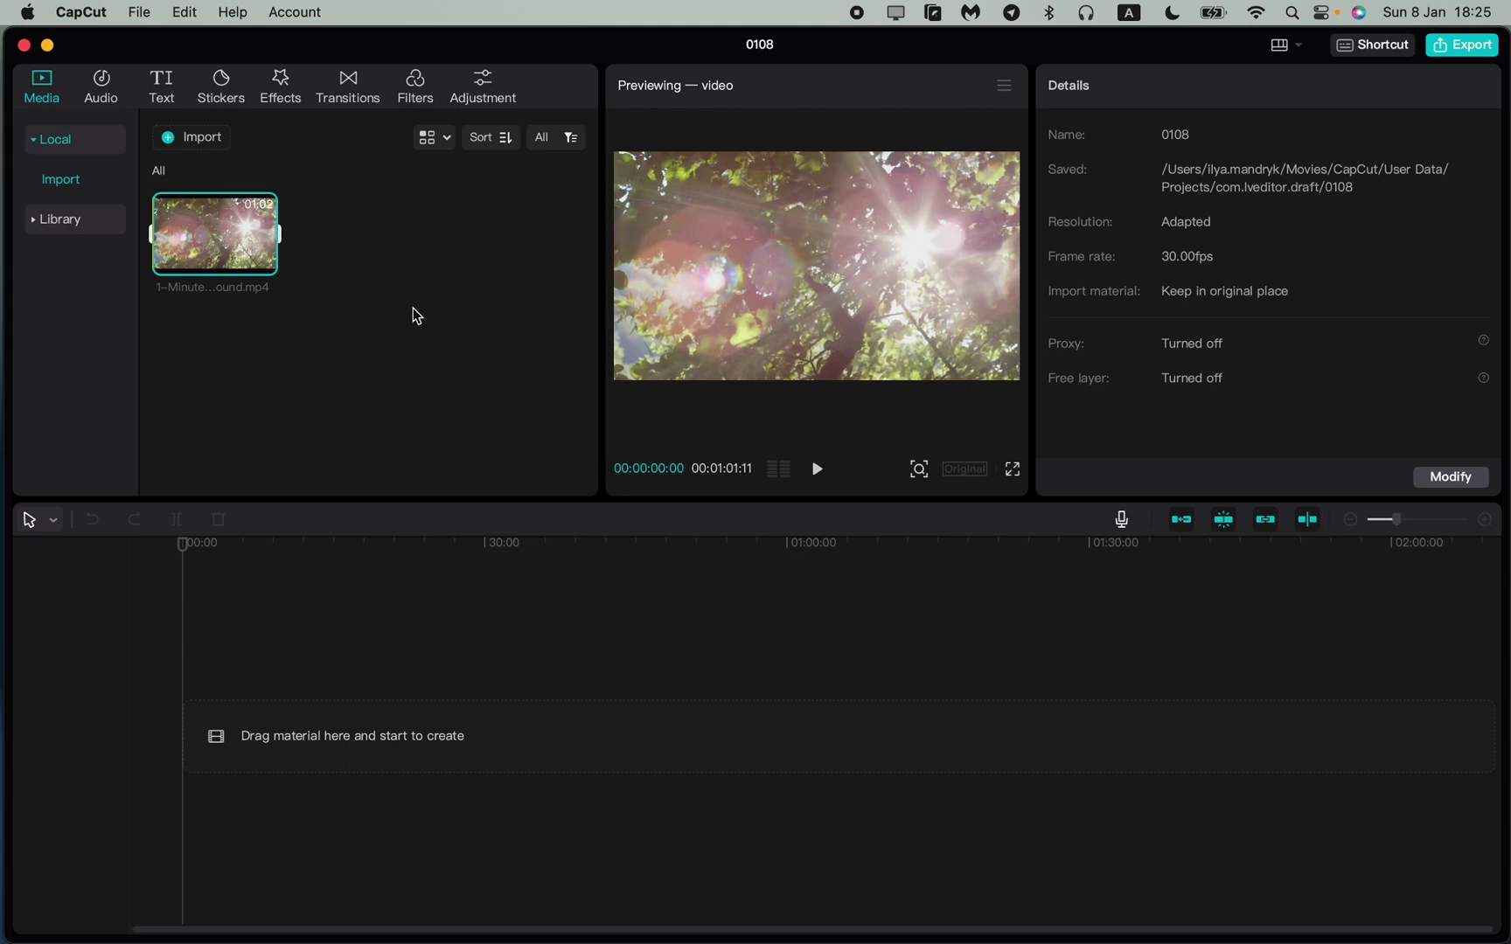
{"action": "key", "text": "space"}
{"action": "key", "text": "space"}
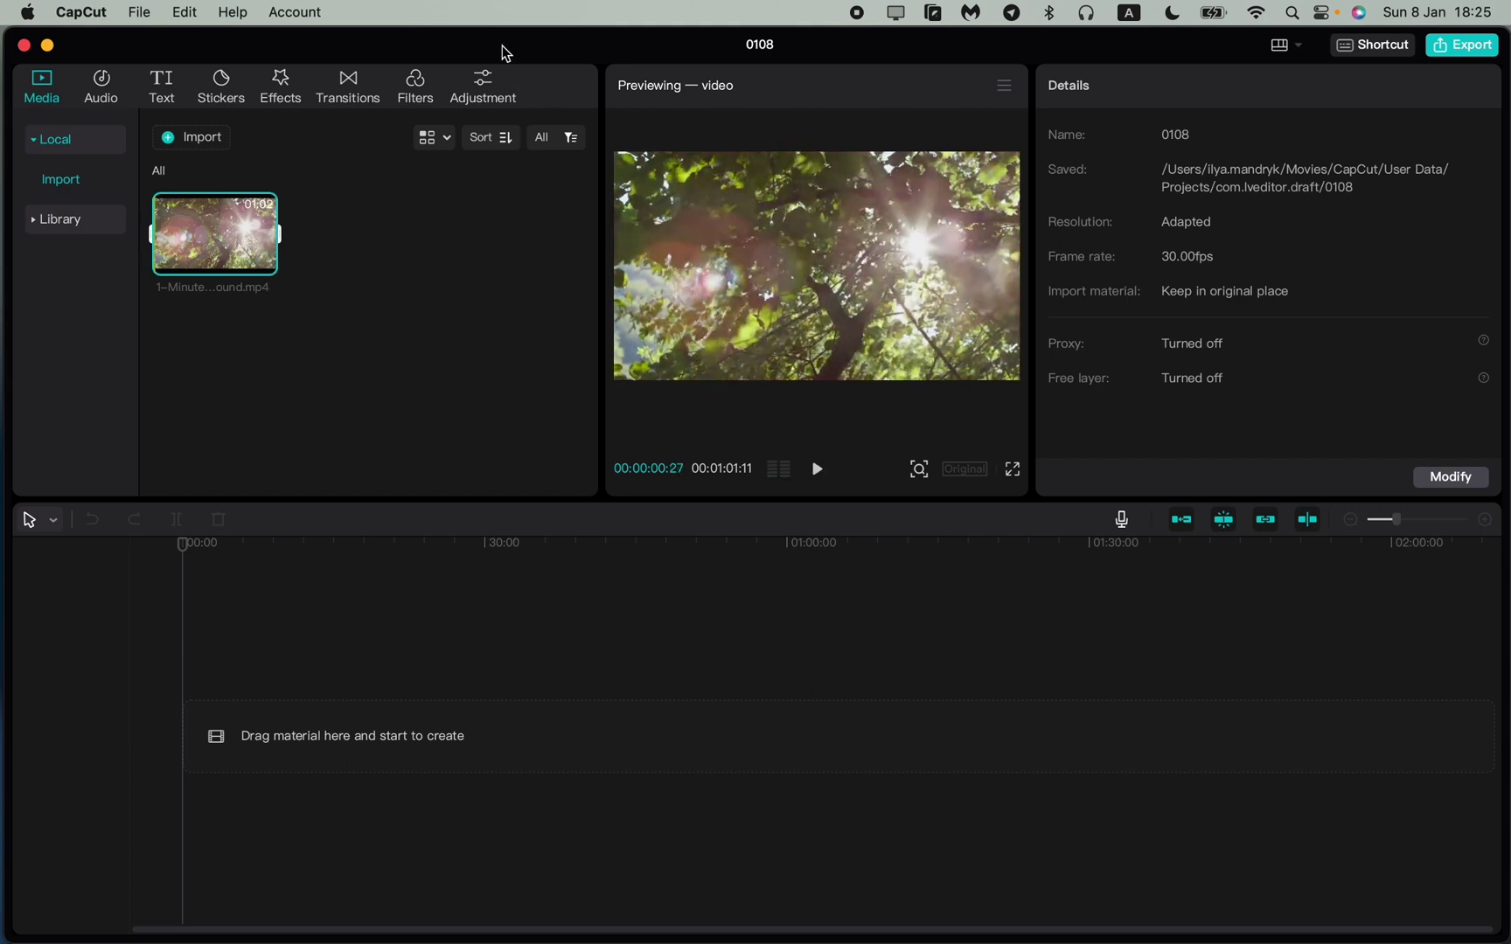
Place the nature clip on the timeline and enlarge its video frame to 110%
{"action": "left_click", "coordinate": [384, 239]}
{"action": "left_click_drag", "start_coordinate": [203, 252], "coordinate": [239, 733]}
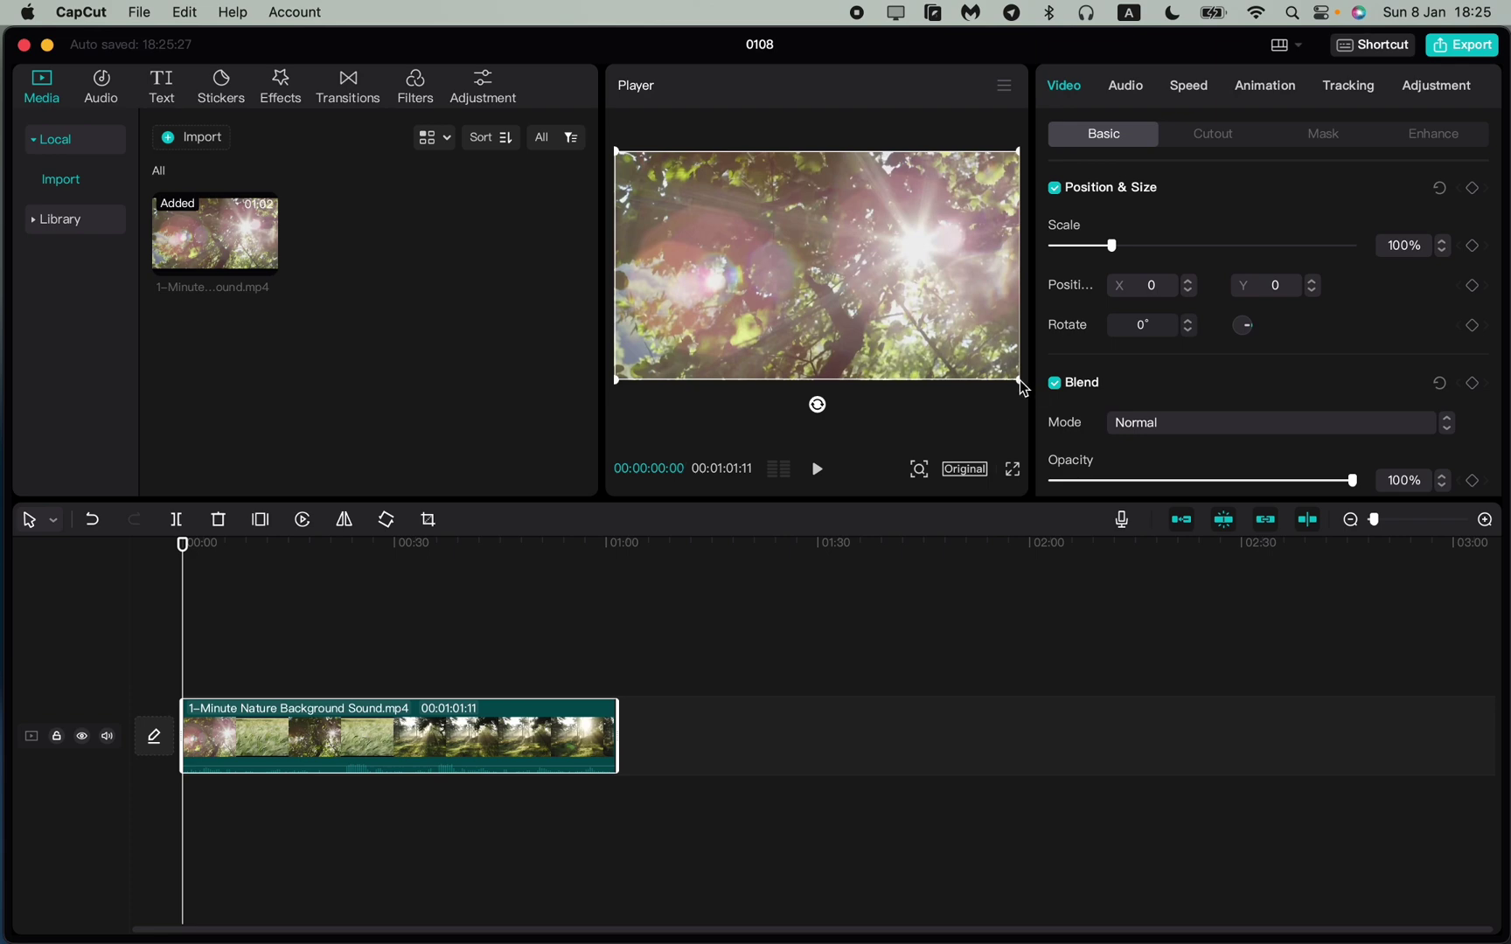
{"action": "left_click_drag", "start_coordinate": [1020, 385], "coordinate": [1040, 392]}
Scrub the zoomed timeline and mute the clip's original audio track
{"action": "scroll", "coordinate": [507, 679], "scroll_direction": "up", "scroll_amount": 2}
{"action": "scroll", "coordinate": [503, 681], "scroll_direction": "up", "scroll_amount": 3}
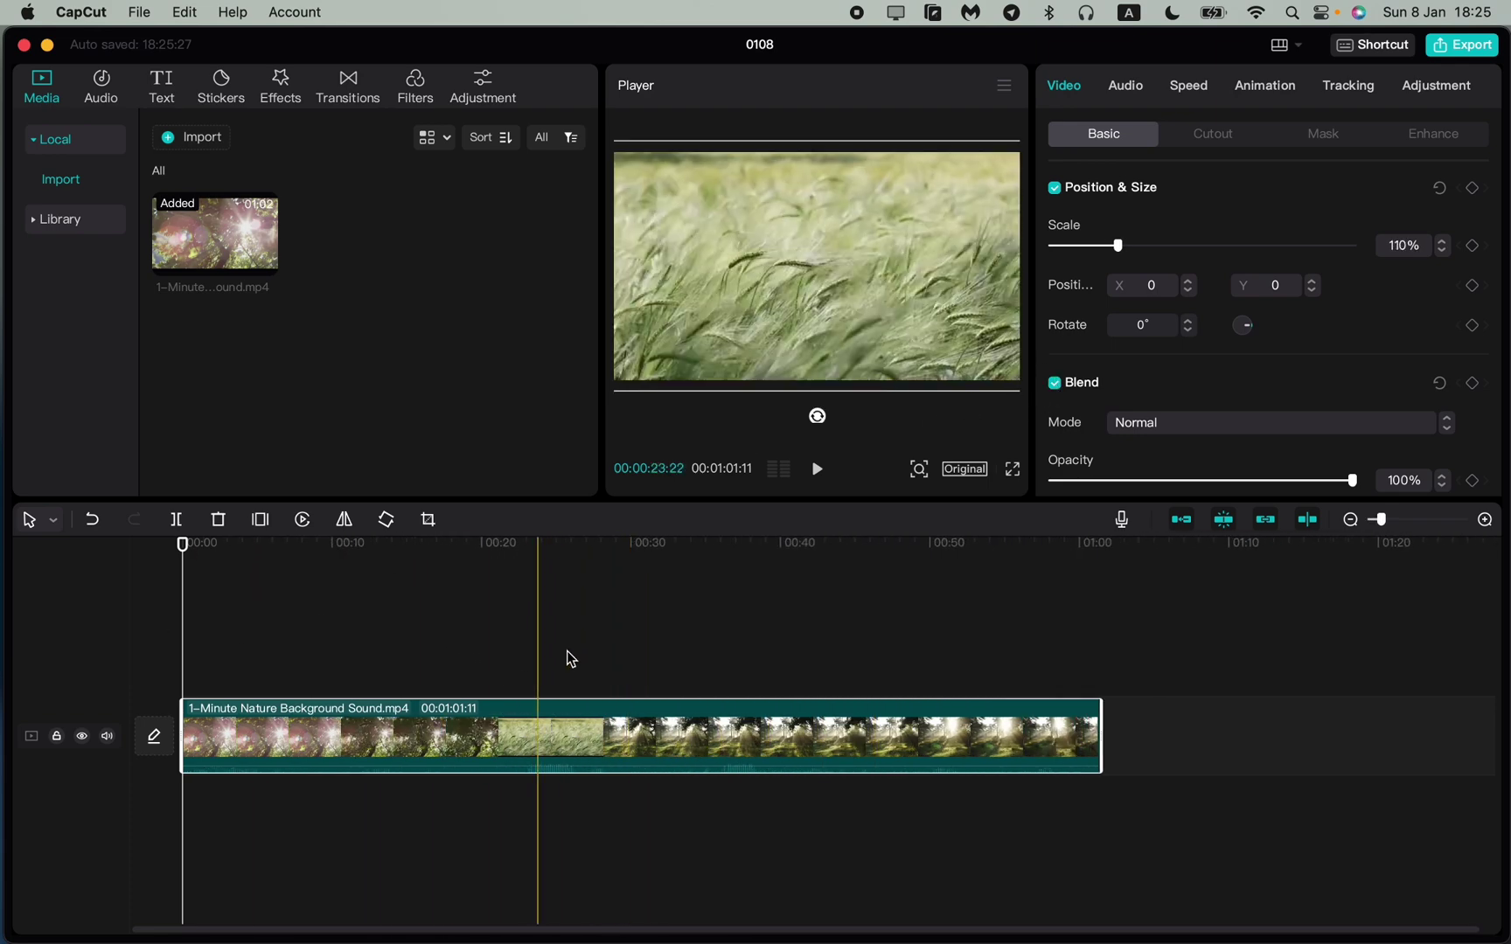
{"action": "scroll", "coordinate": [577, 650], "scroll_direction": "up", "scroll_amount": 2}
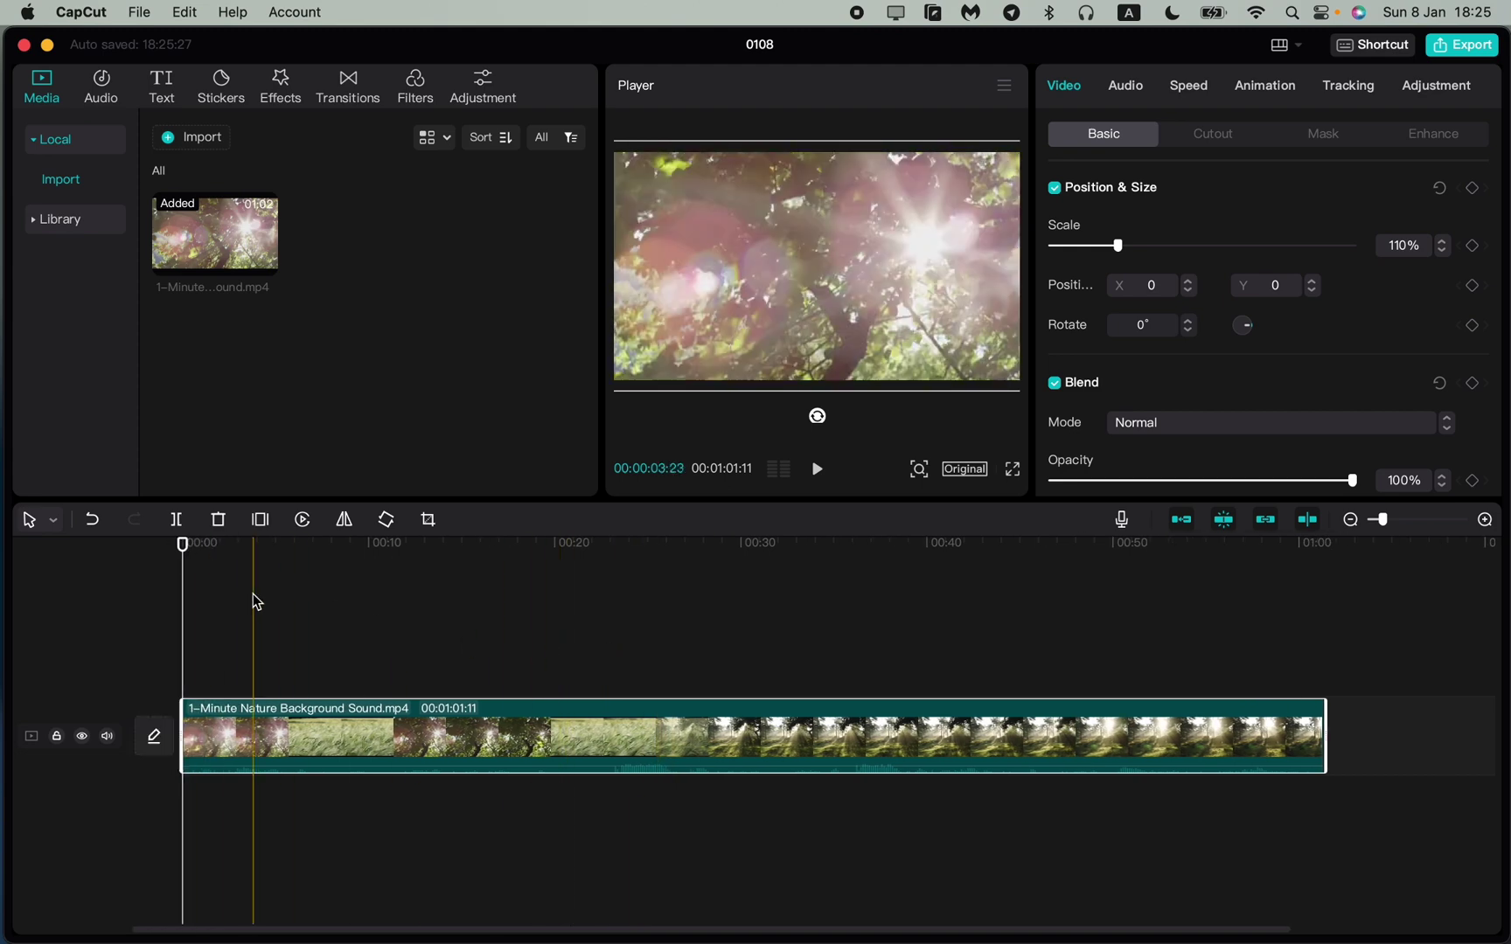
{"action": "left_click", "coordinate": [252, 600]}
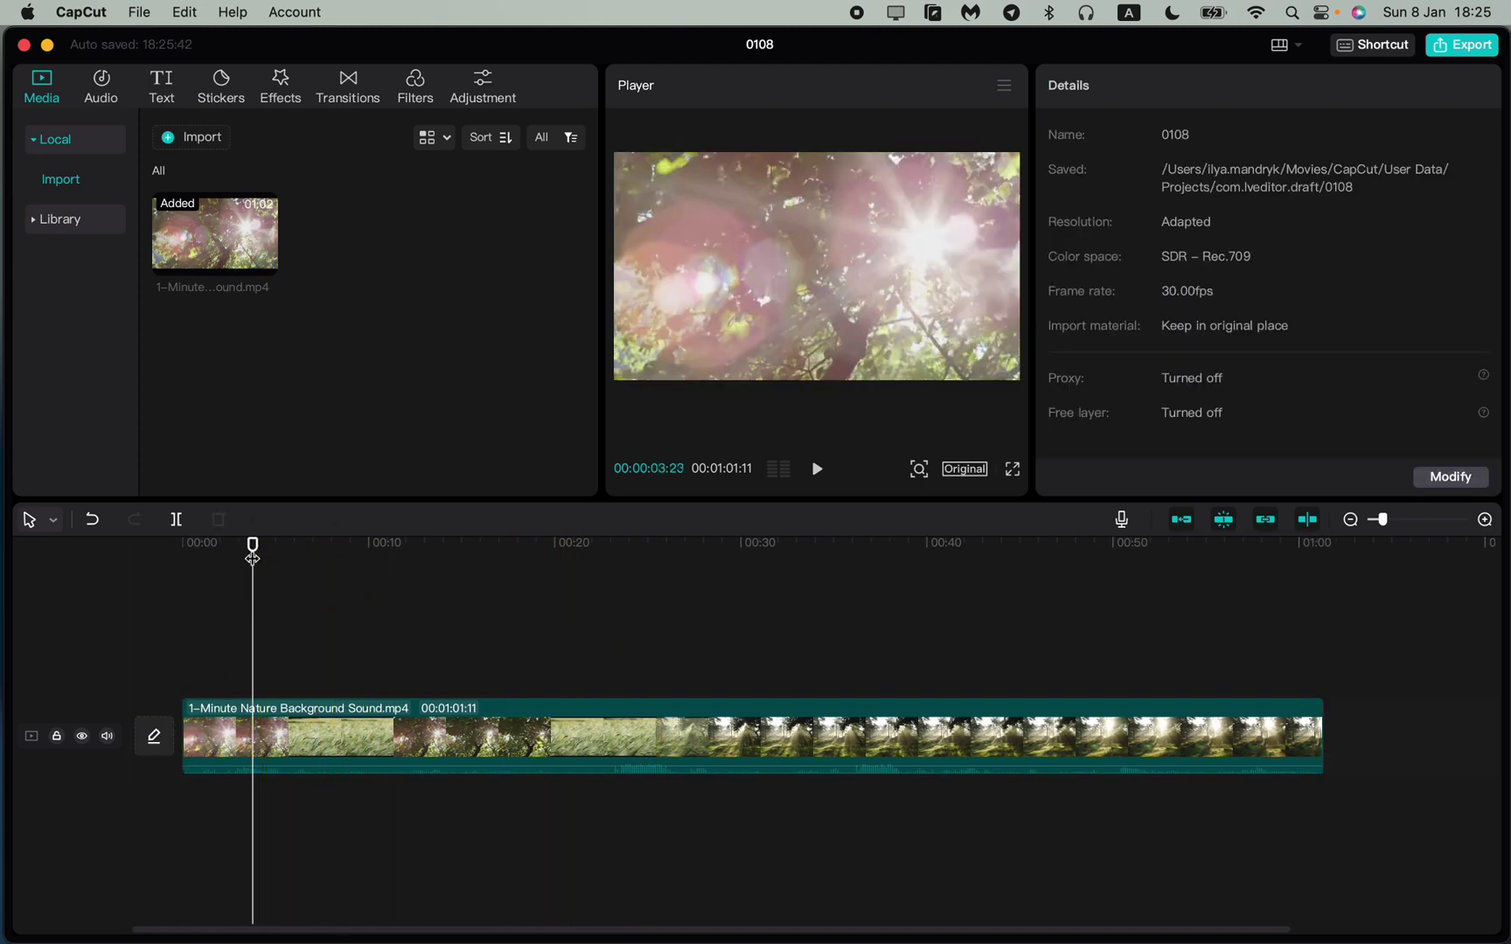
{"action": "left_click_drag", "start_coordinate": [253, 544], "coordinate": [316, 546]}
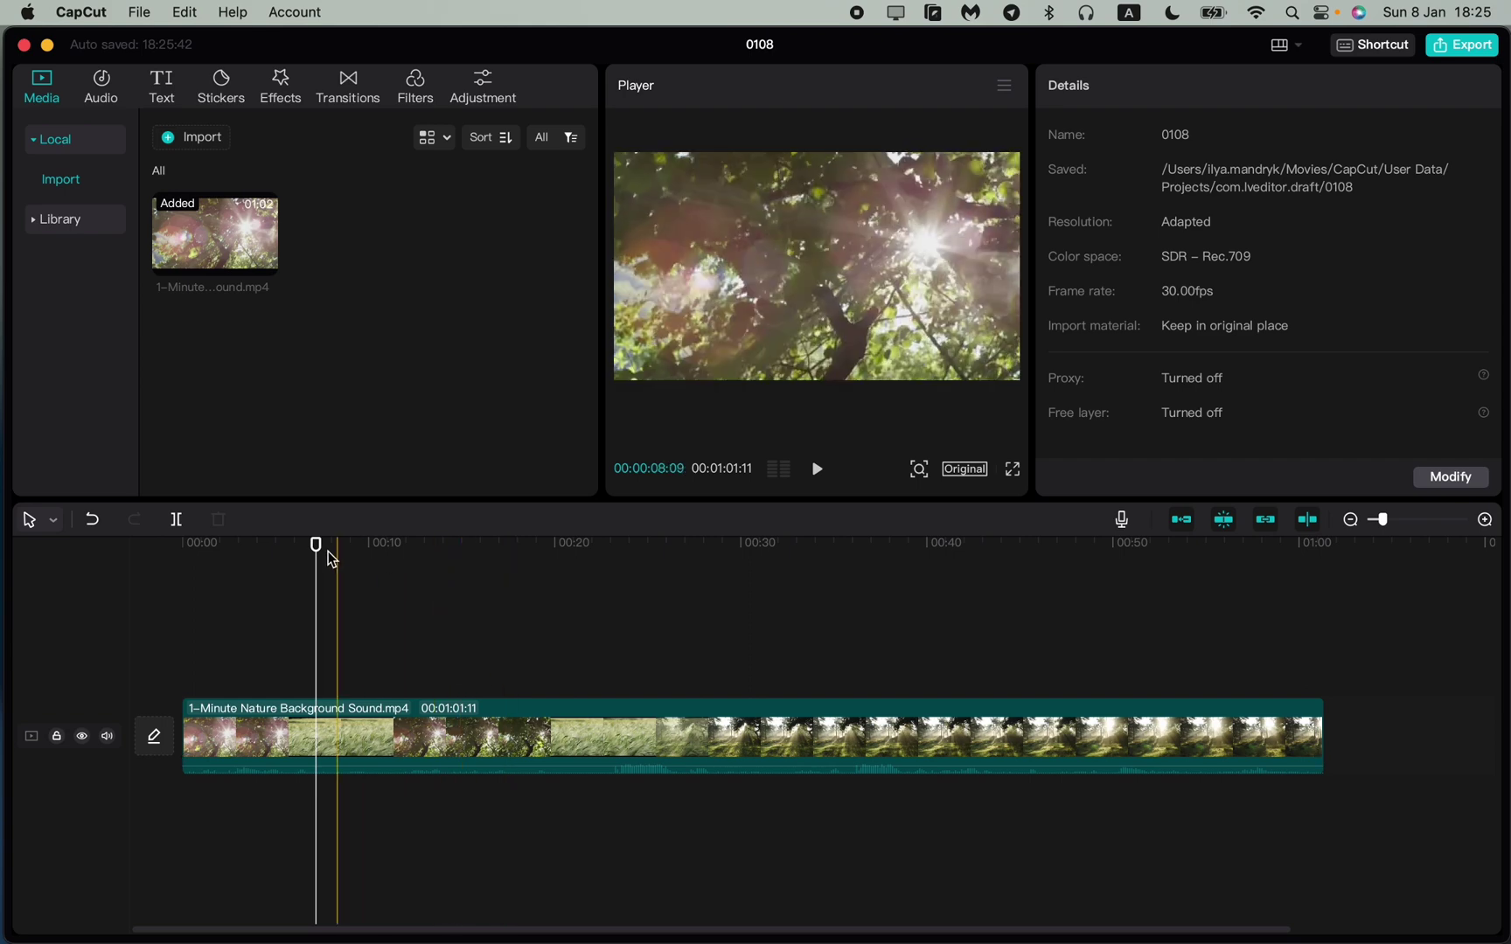
{"action": "left_click_drag", "start_coordinate": [315, 544], "coordinate": [152, 543]}
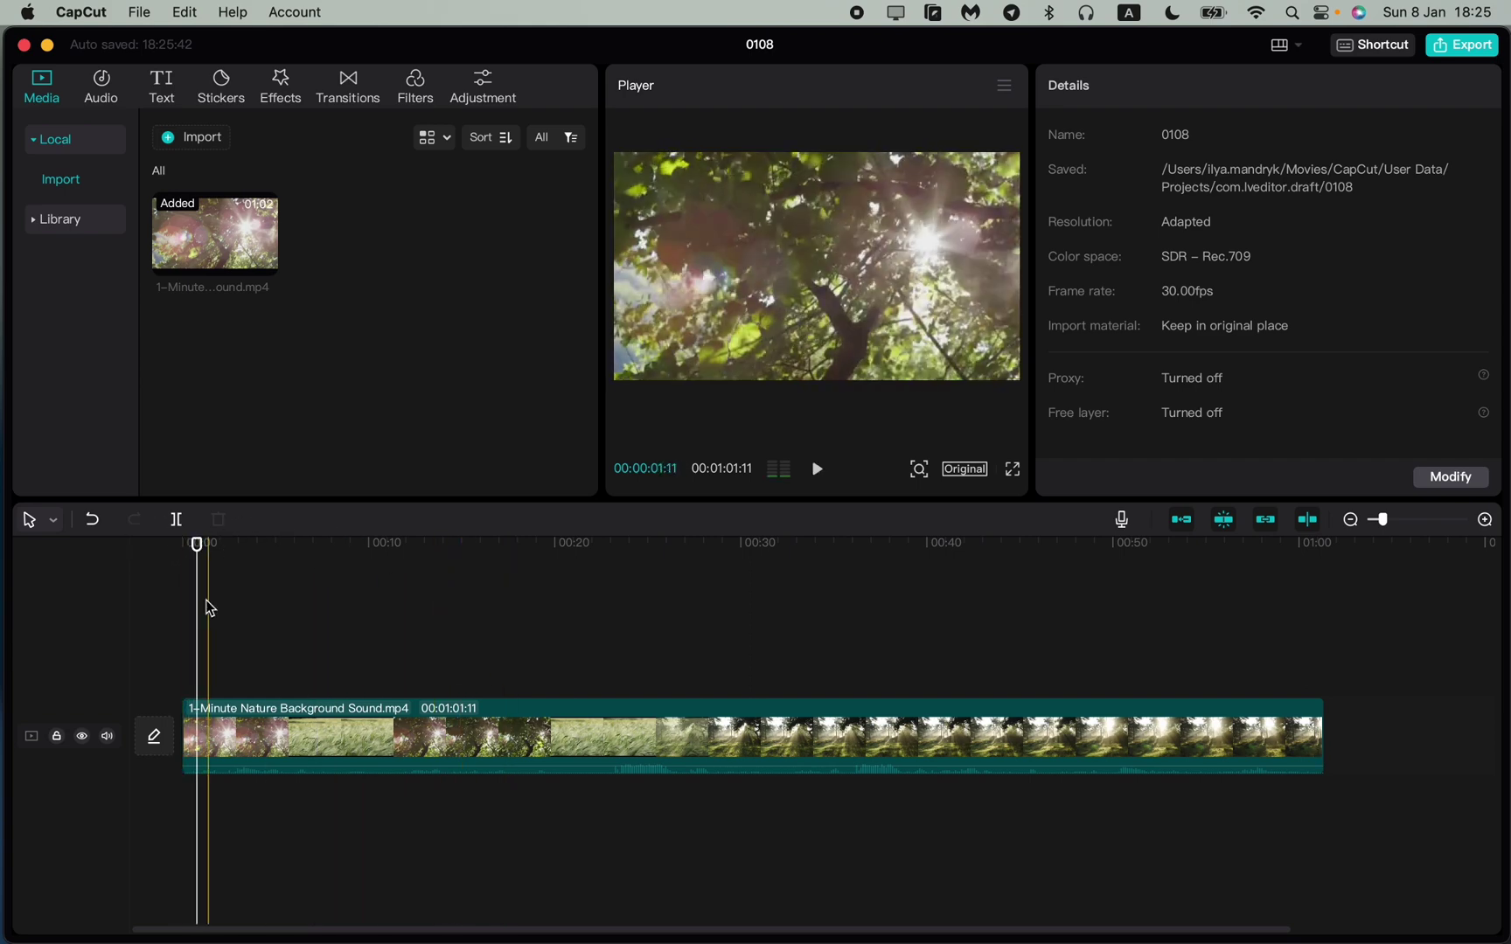
{"action": "left_click", "coordinate": [108, 740]}
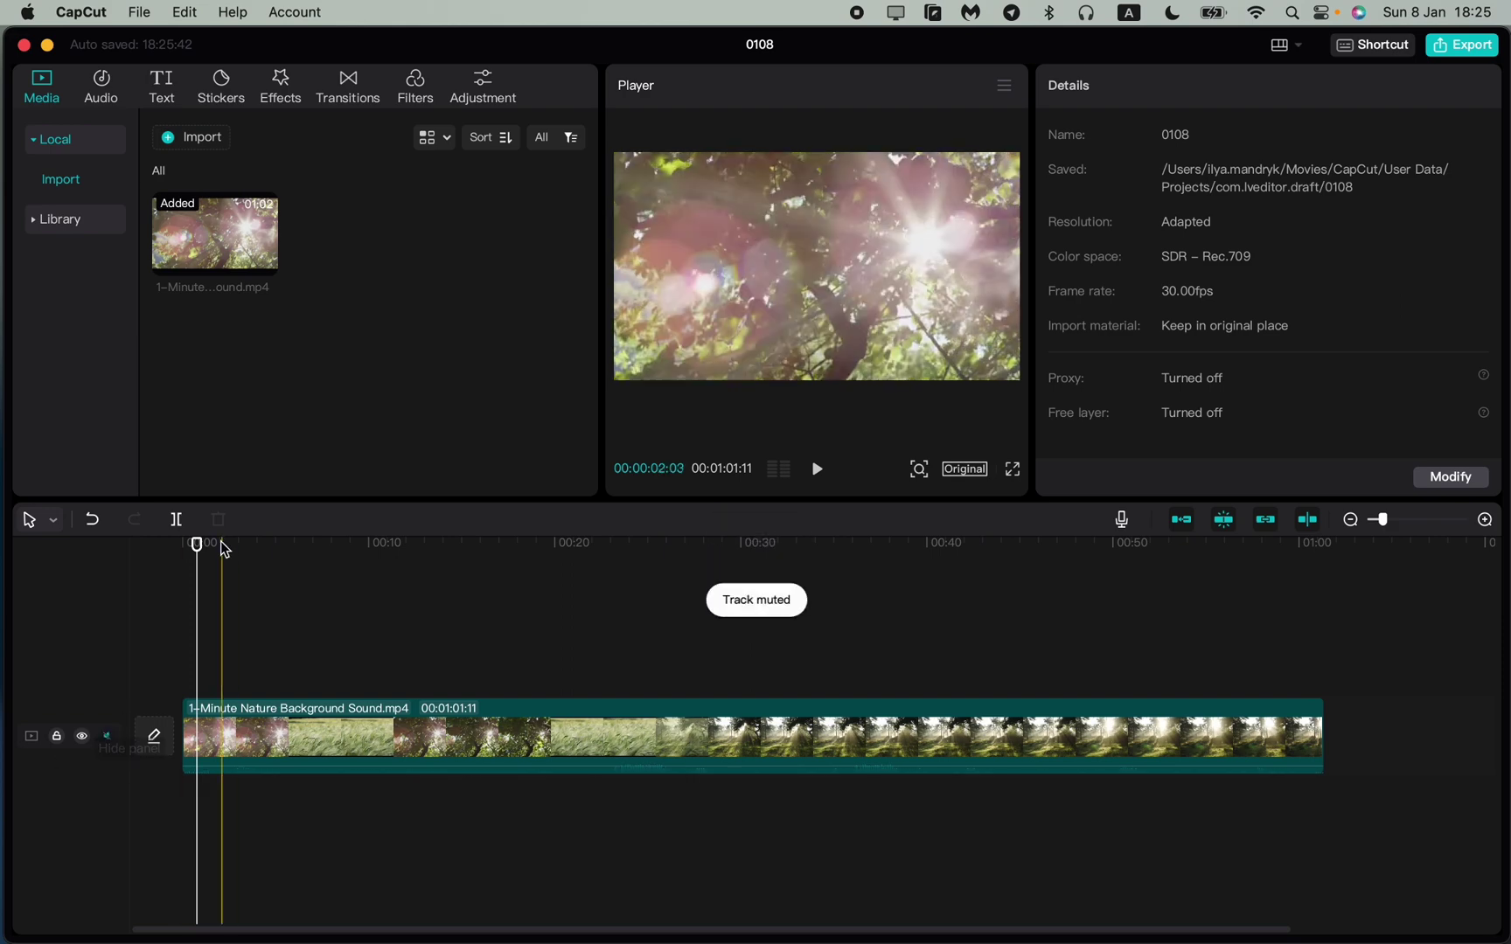
{"action": "left_click_drag", "start_coordinate": [197, 544], "coordinate": [257, 556]}
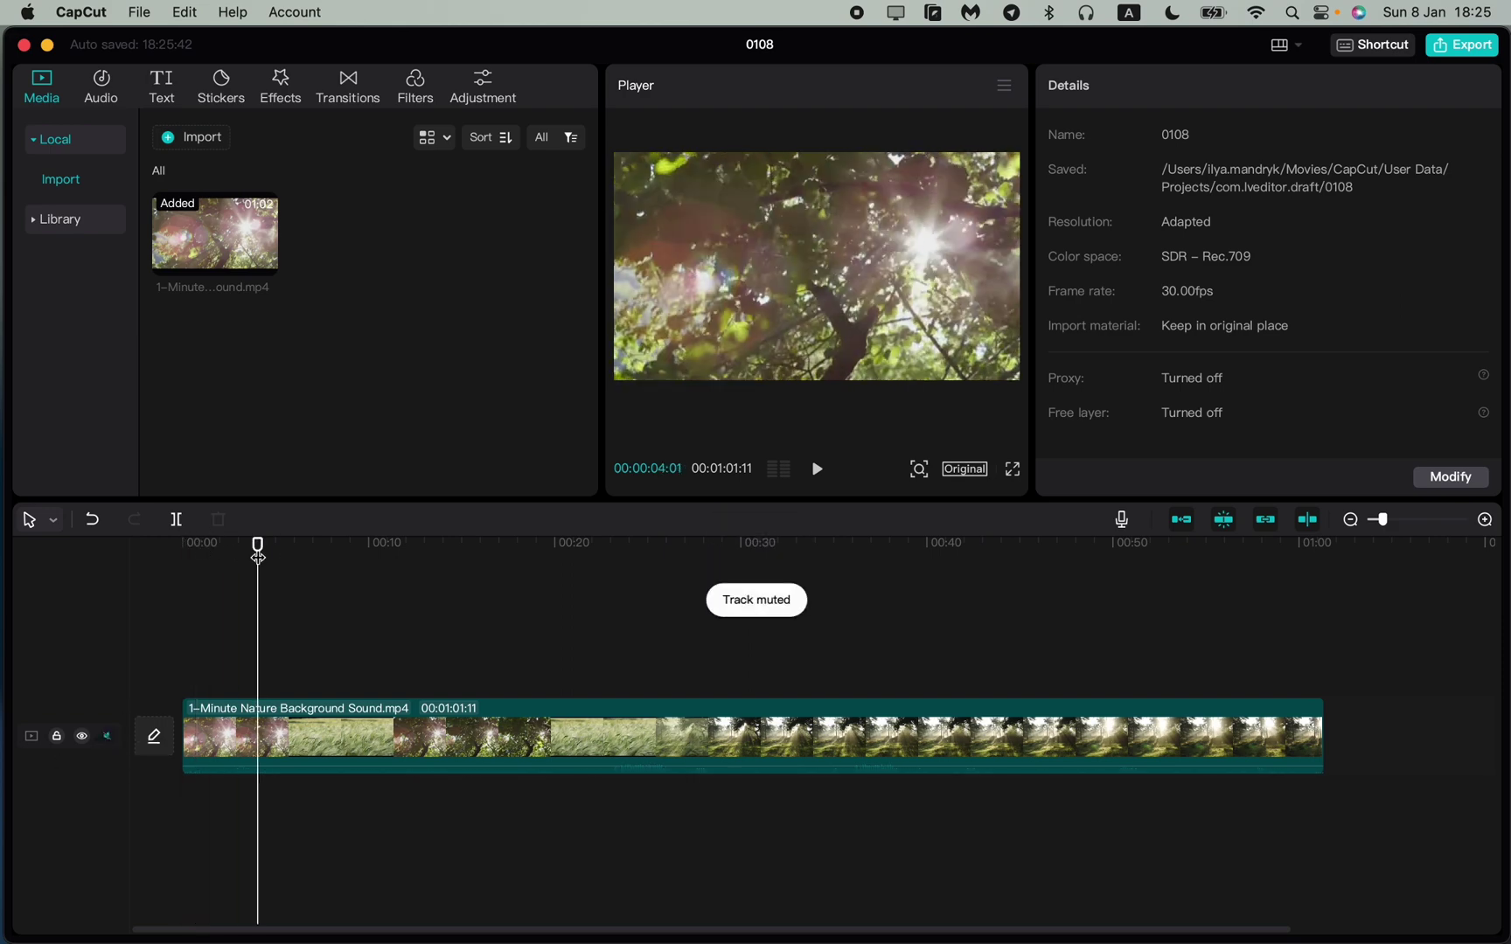
Select the clip to show its Video > Basic settings, return to 00:00, and play it
{"action": "left_click", "coordinate": [504, 740]}
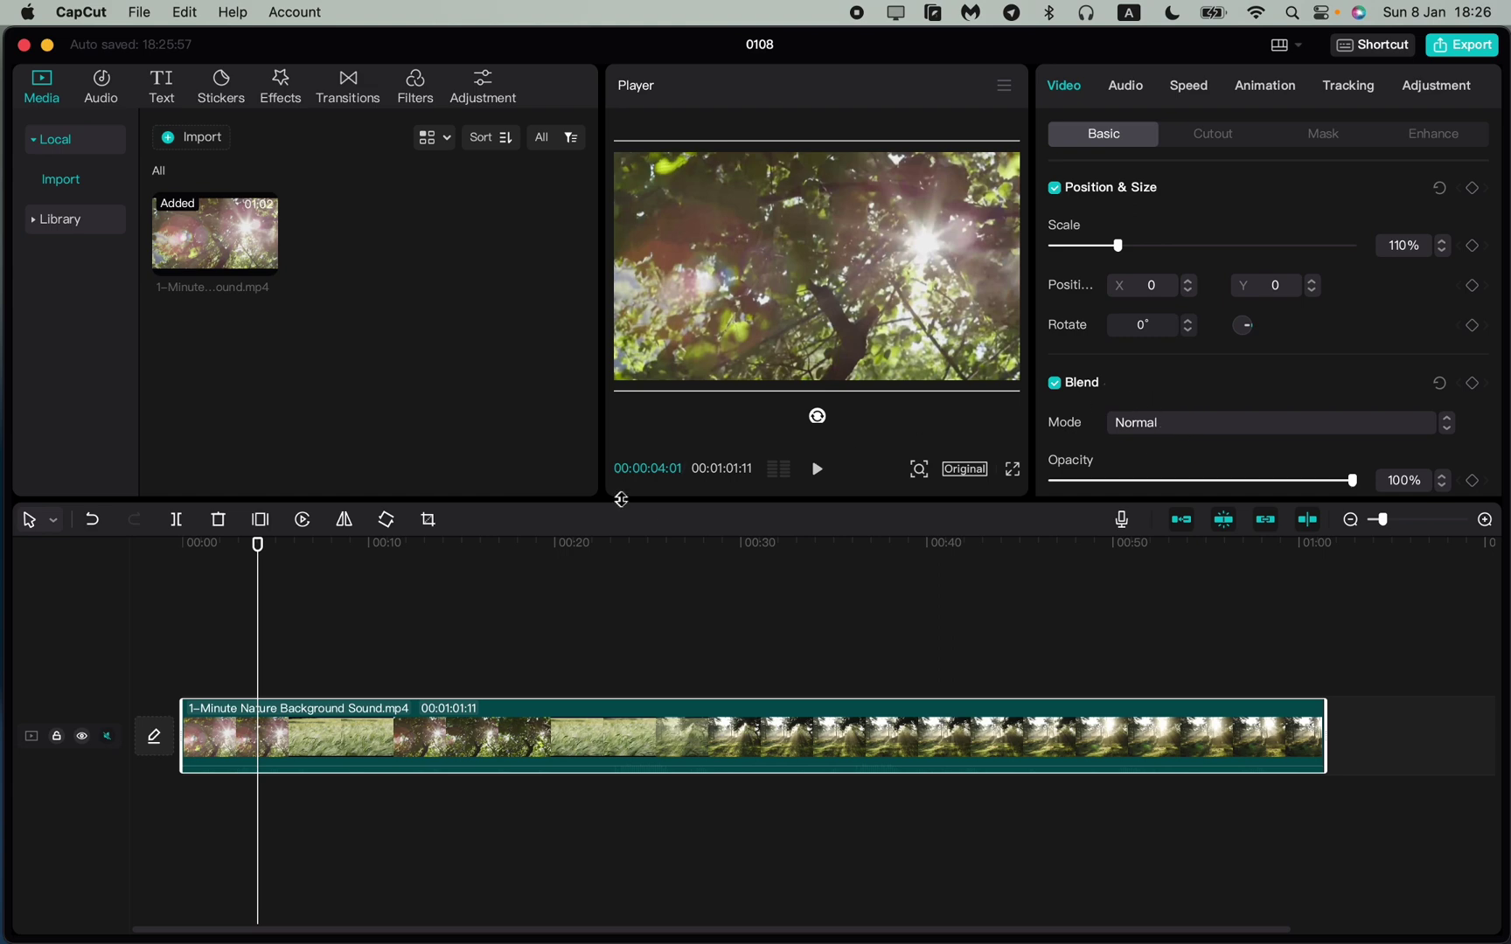
{"action": "left_click_drag", "start_coordinate": [257, 544], "coordinate": [145, 551]}
{"action": "key", "text": "space"}
{"action": "key", "text": "space"}
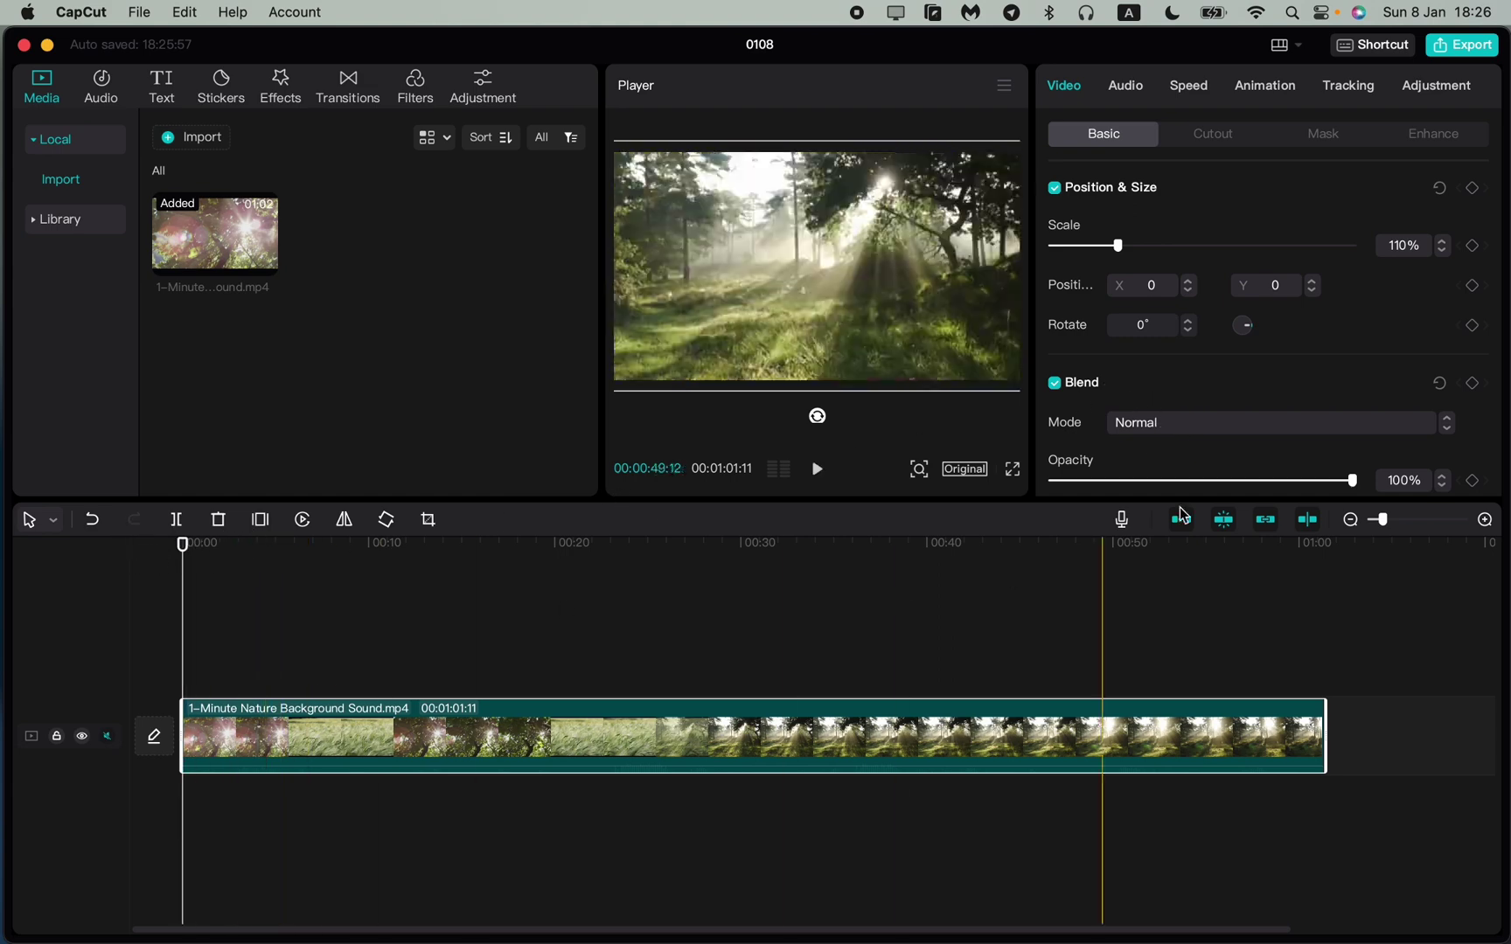
{"action": "scroll", "coordinate": [1380, 369], "scroll_direction": "down", "scroll_amount": 5}
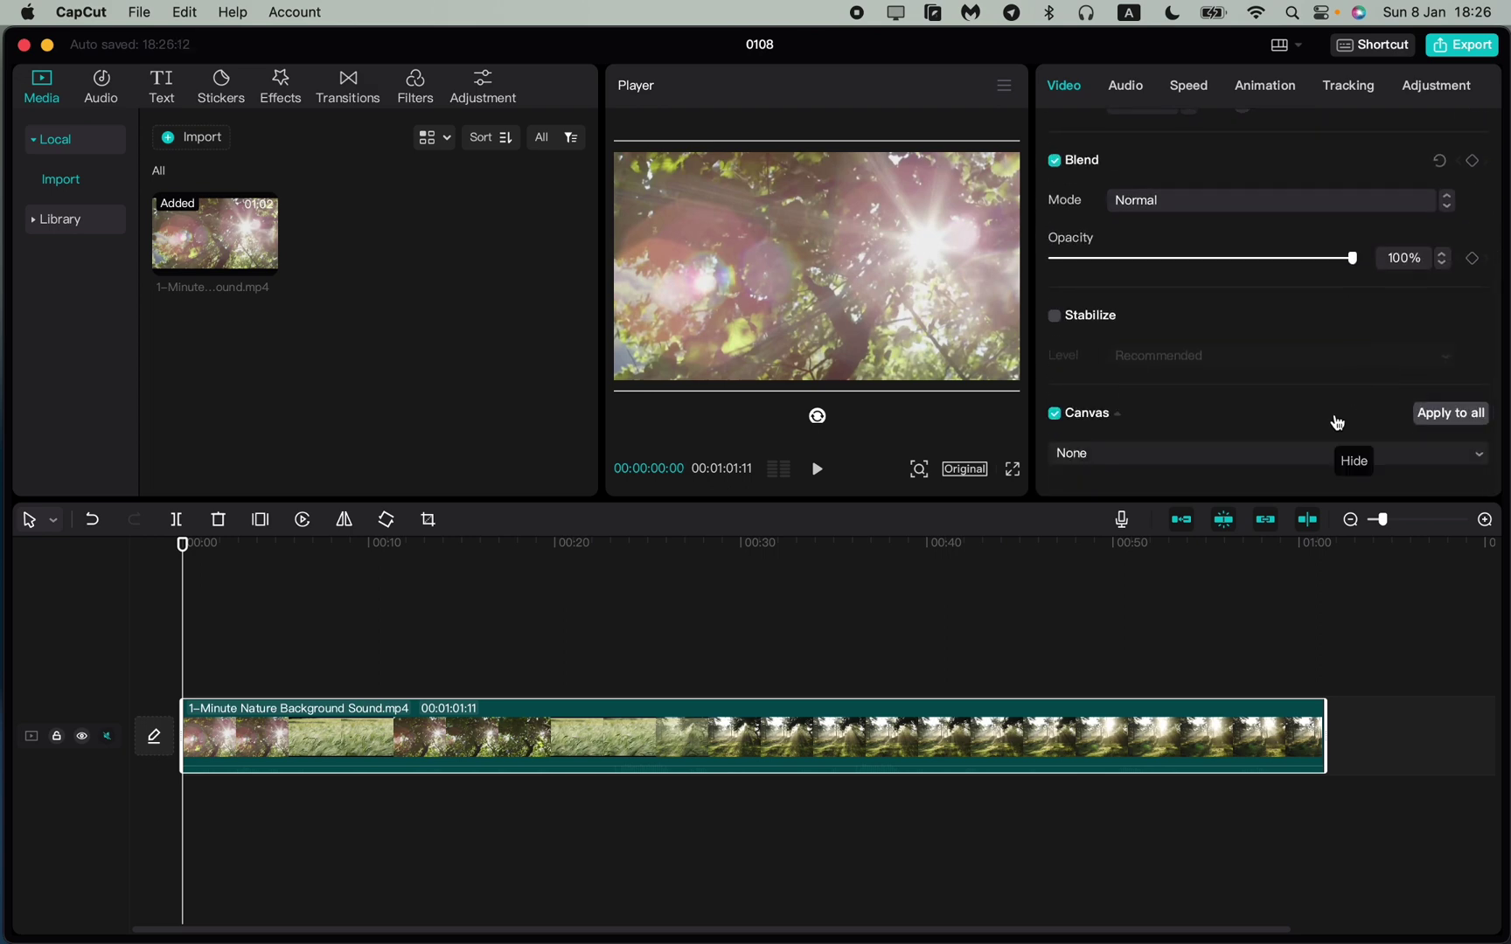
{"action": "scroll", "coordinate": [1316, 407], "scroll_direction": "up", "scroll_amount": 5}
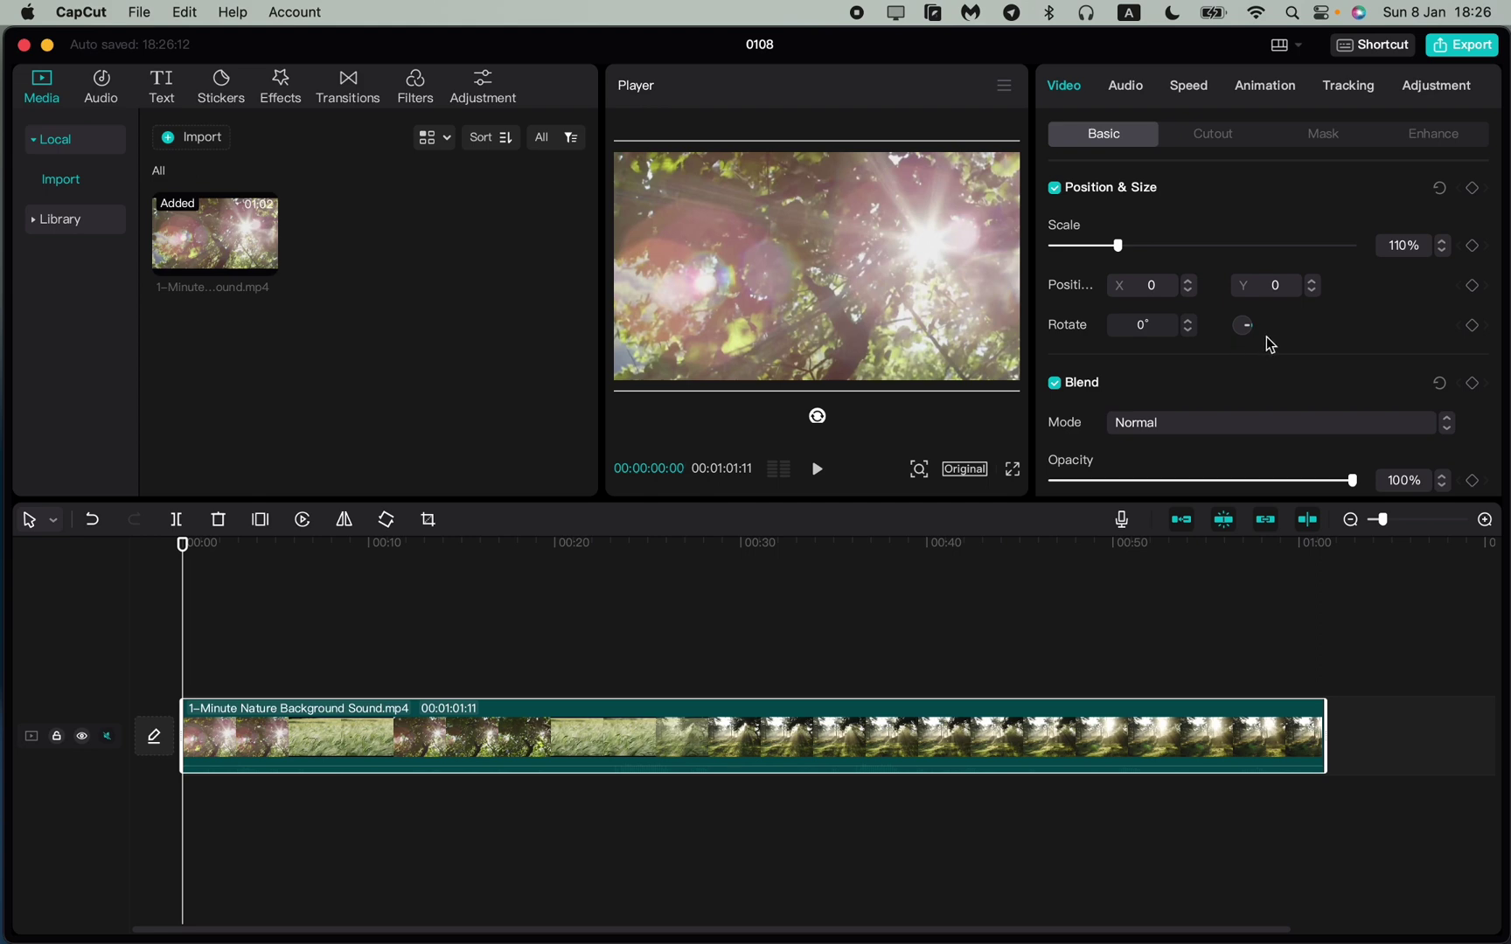
{"action": "left_click_drag", "start_coordinate": [183, 544], "coordinate": [67, 547]}
Add Position & Size keyframes at 00:00 and 00:00:15:00, both holding 110% scale
{"action": "left_click", "coordinate": [1474, 191]}
{"action": "scroll", "coordinate": [200, 765], "scroll_direction": "up", "scroll_amount": 3}
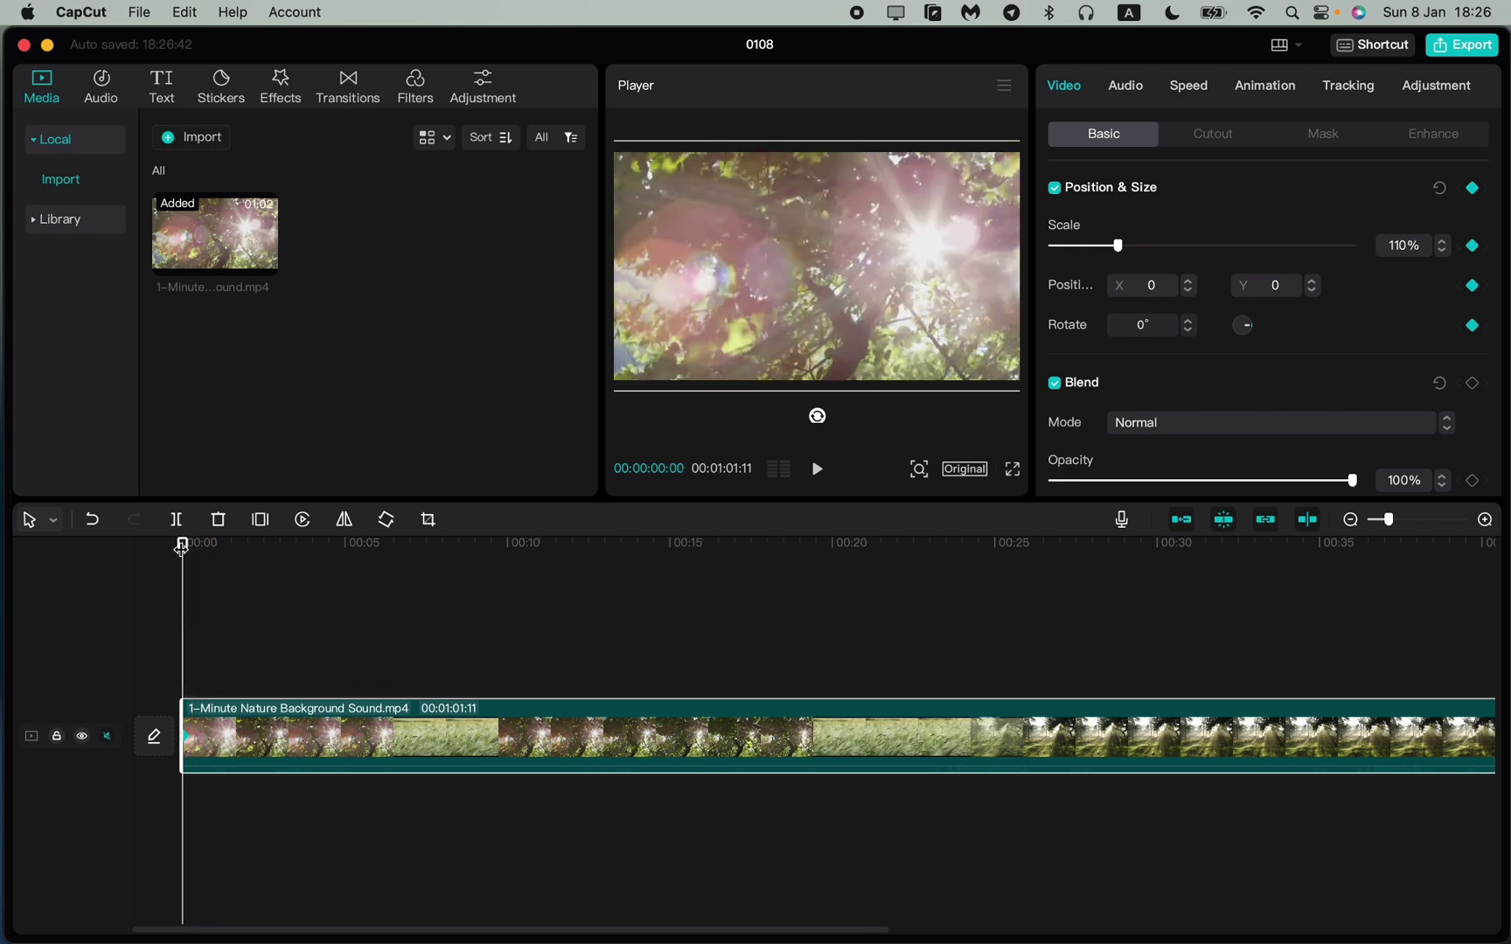
{"action": "left_click_drag", "start_coordinate": [181, 546], "coordinate": [323, 543]}
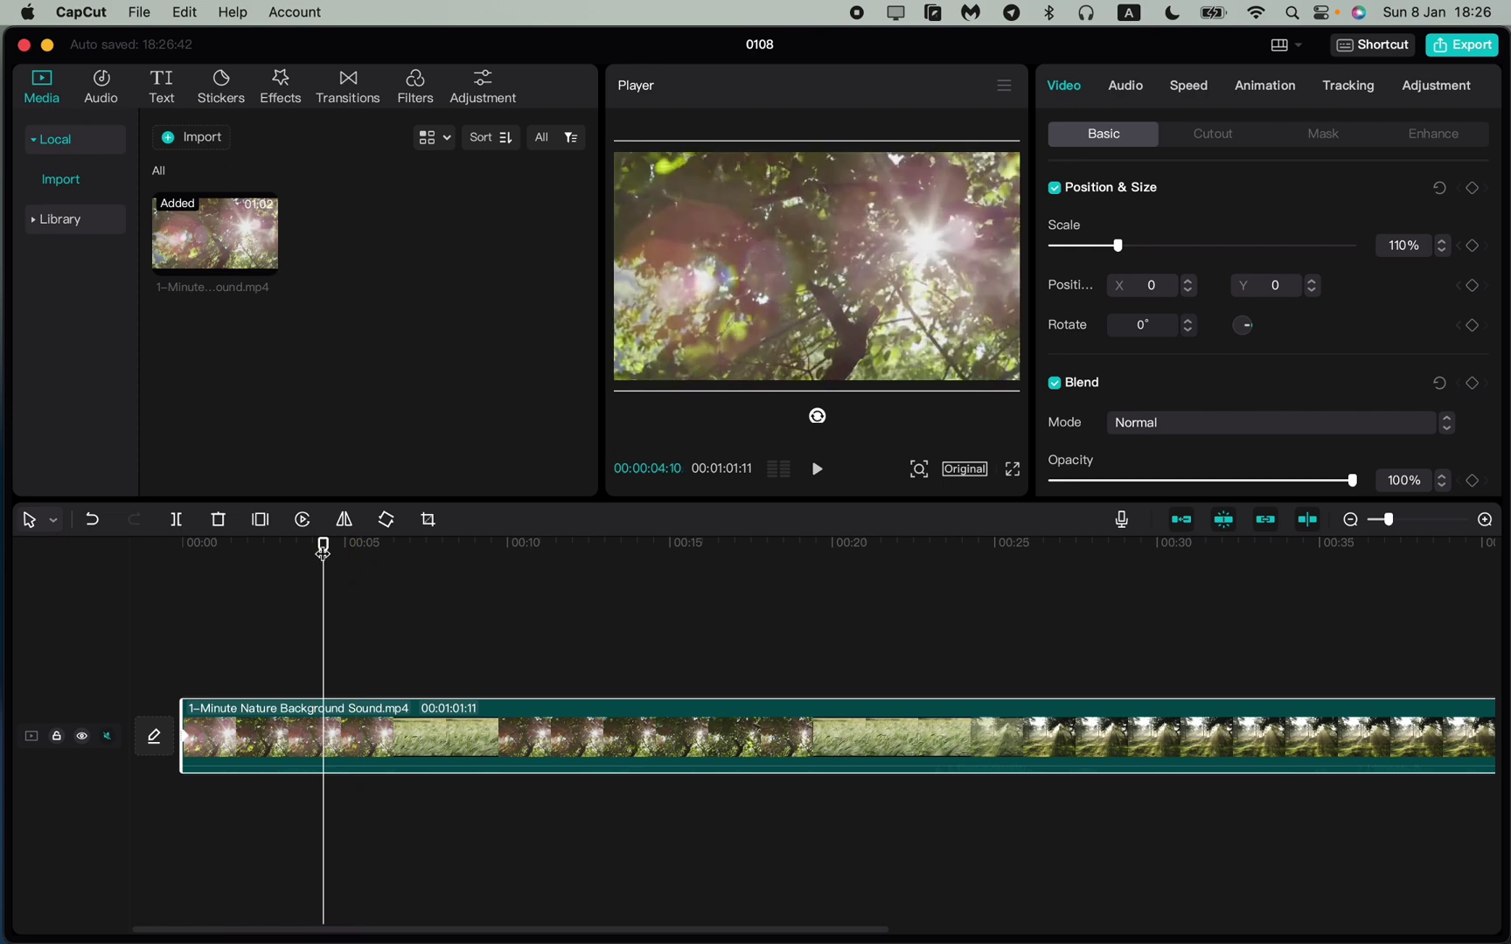
{"action": "left_click_drag", "start_coordinate": [323, 546], "coordinate": [670, 560]}
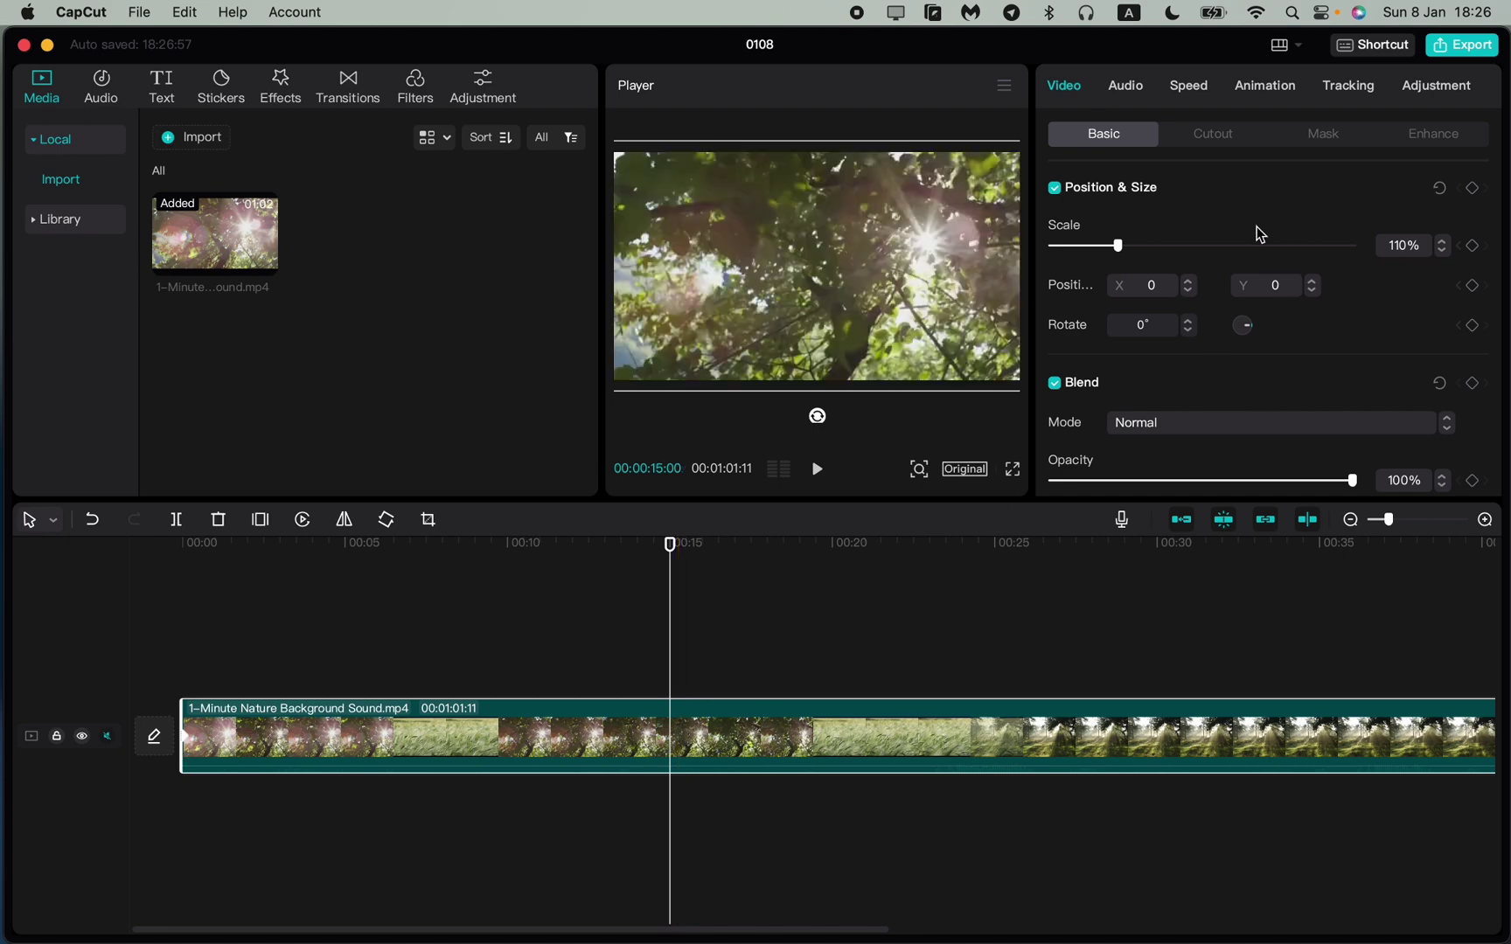
{"action": "left_click", "coordinate": [1473, 189]}
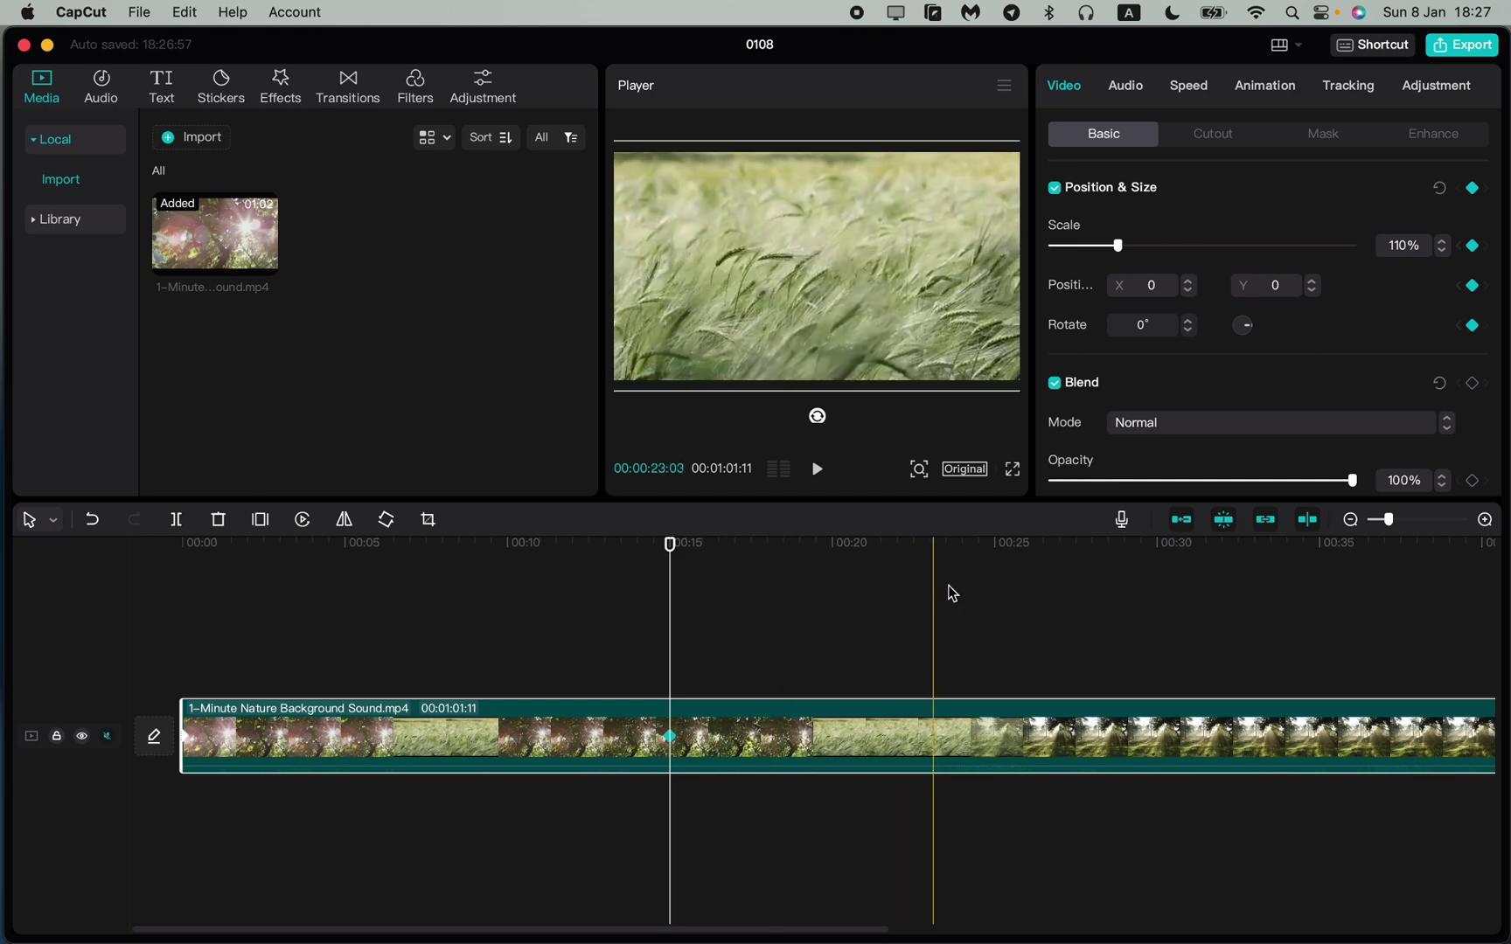
{"action": "mouse_move", "coordinate": [670, 549]}
{"action": "left_mouse_down"}
{"action": "mouse_move", "coordinate": [81, 539]}
{"action": "mouse_move", "coordinate": [500, 550]}
{"action": "mouse_move", "coordinate": [668, 529]}
{"action": "left_mouse_up"}
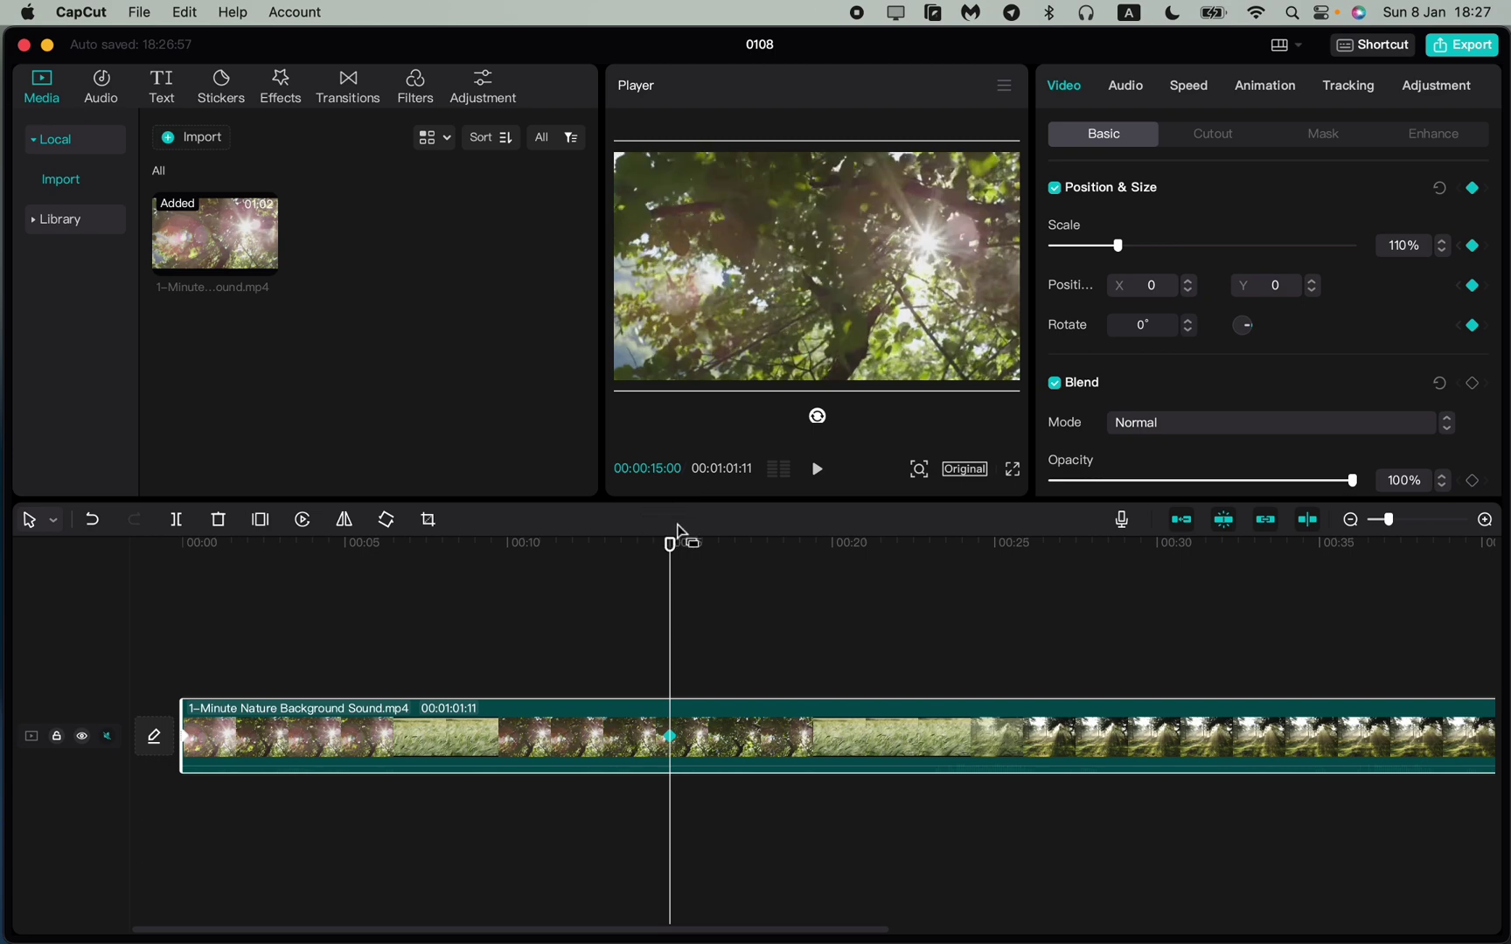
{"action": "left_click_drag", "start_coordinate": [1132, 249], "coordinate": [1141, 250]}
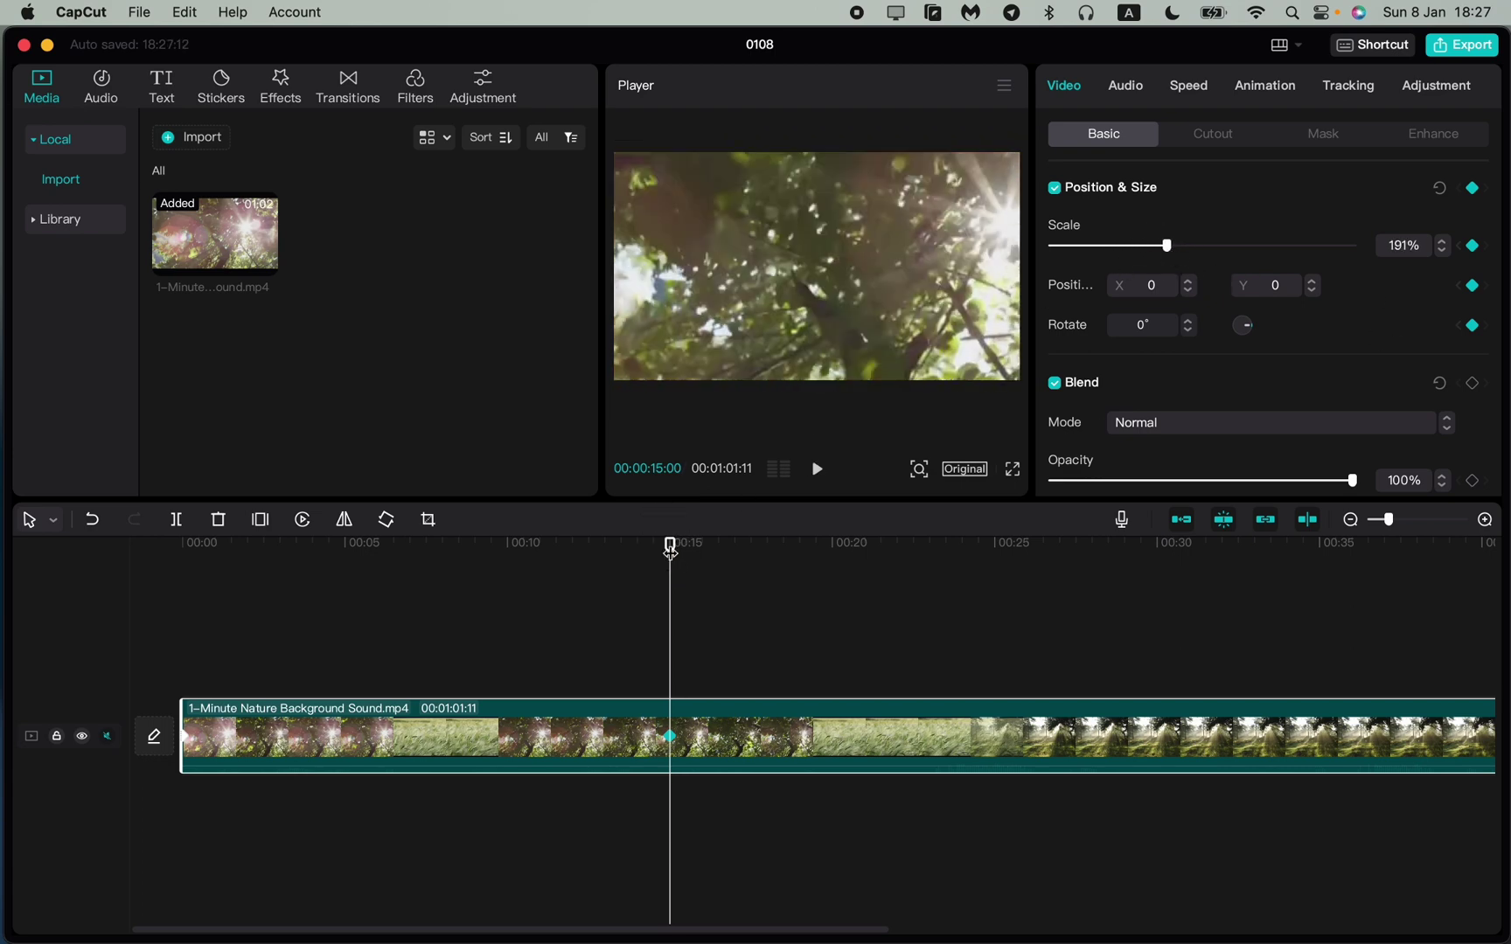
{"action": "left_click_drag", "start_coordinate": [669, 549], "coordinate": [156, 570]}
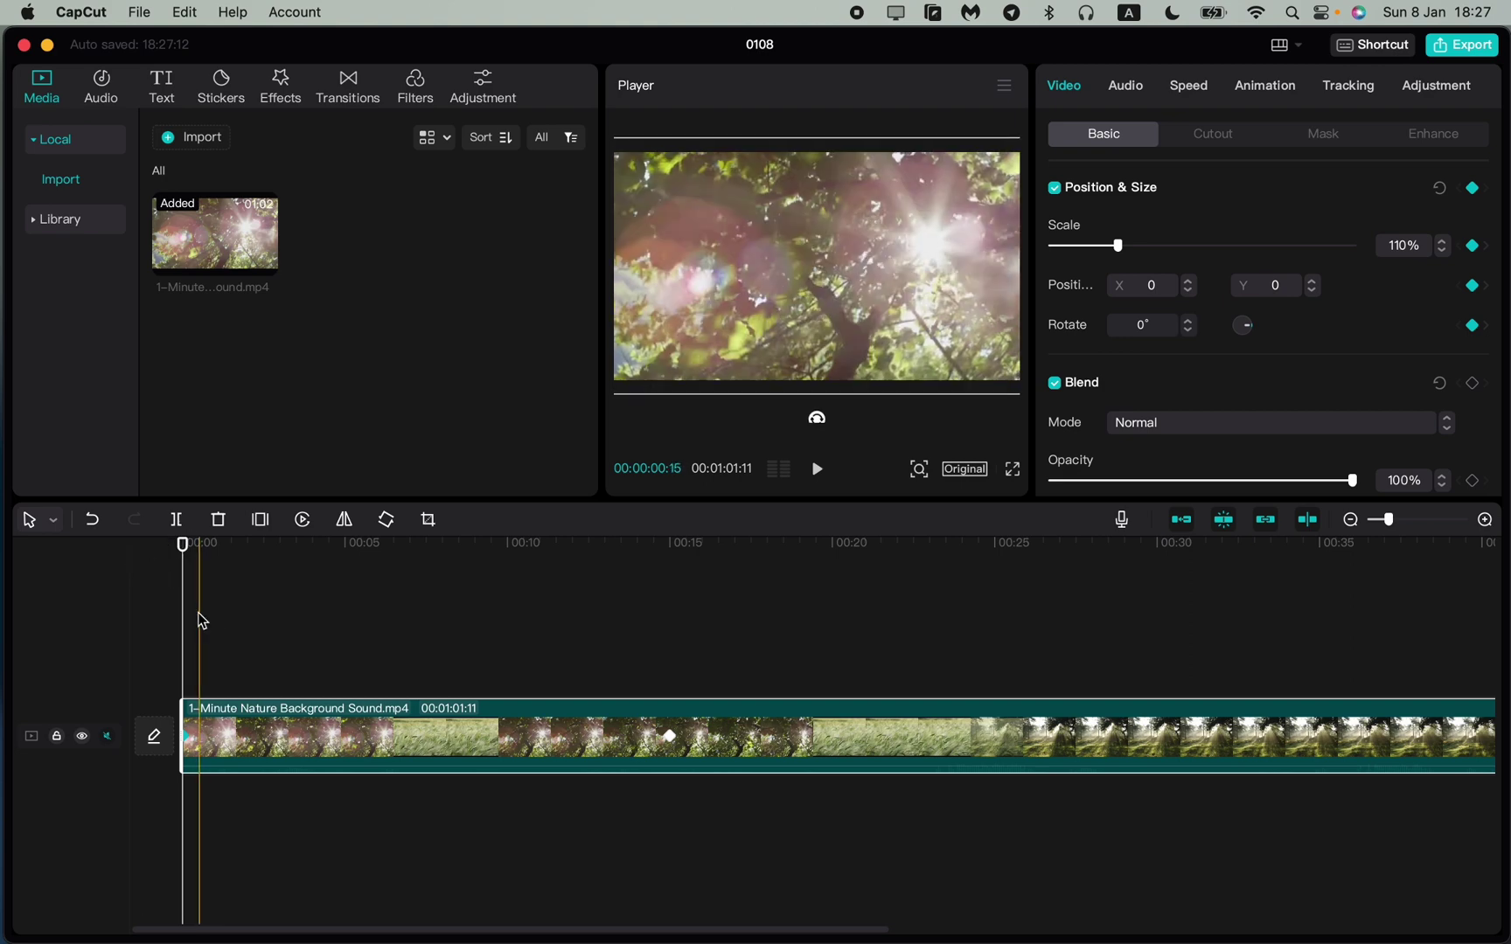
{"action": "key", "text": "space"}
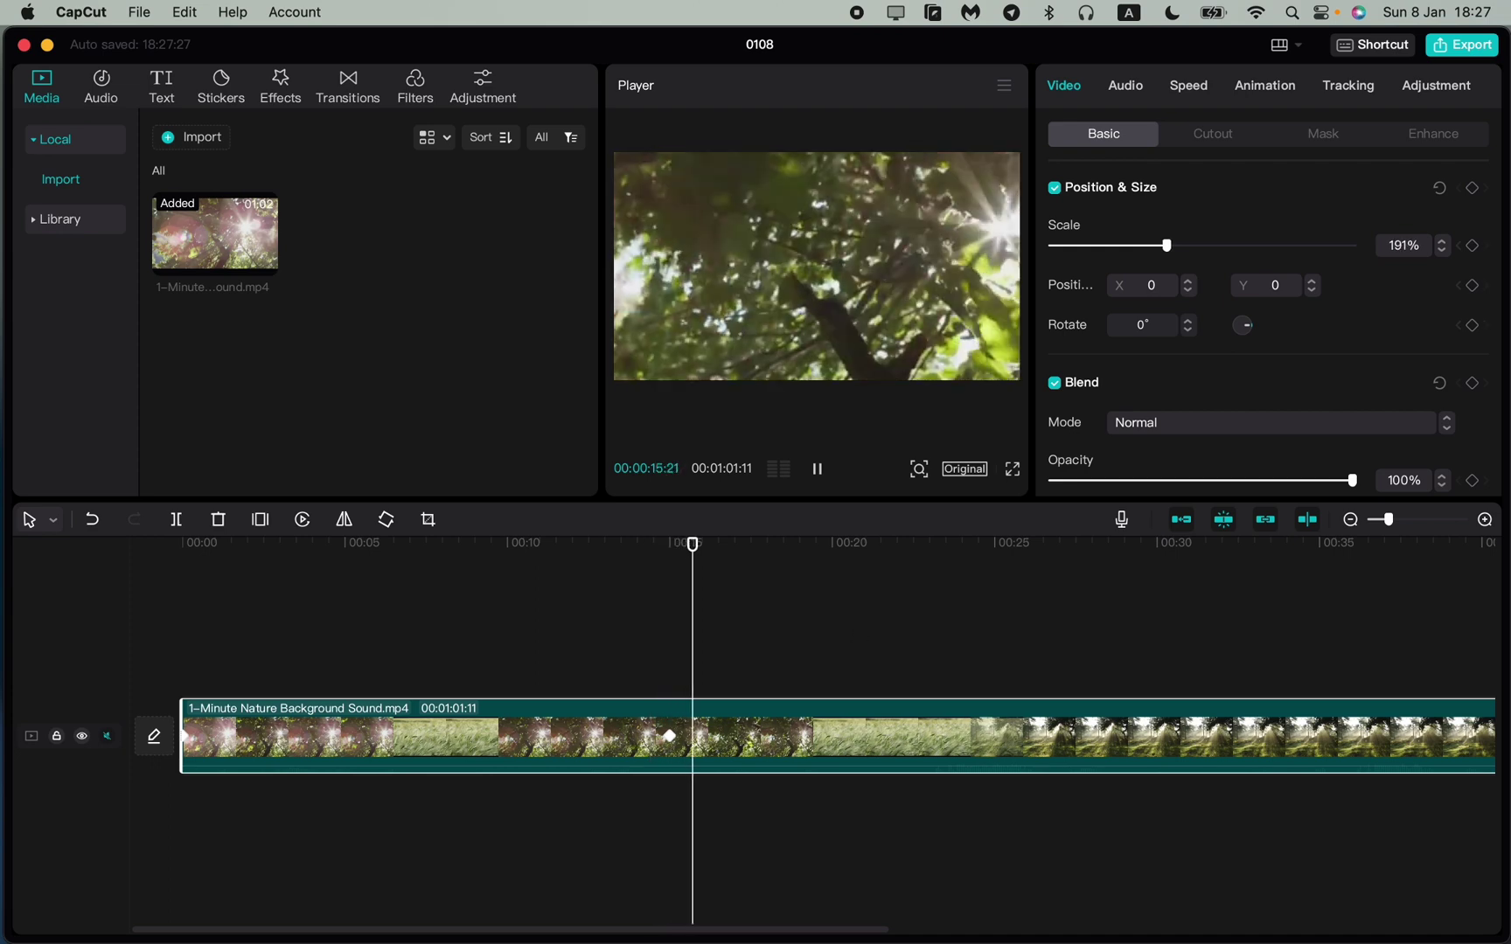
{"action": "key", "text": "space"}
{"action": "left_click_drag", "start_coordinate": [708, 544], "coordinate": [670, 547]}
{"action": "key", "text": "space"}
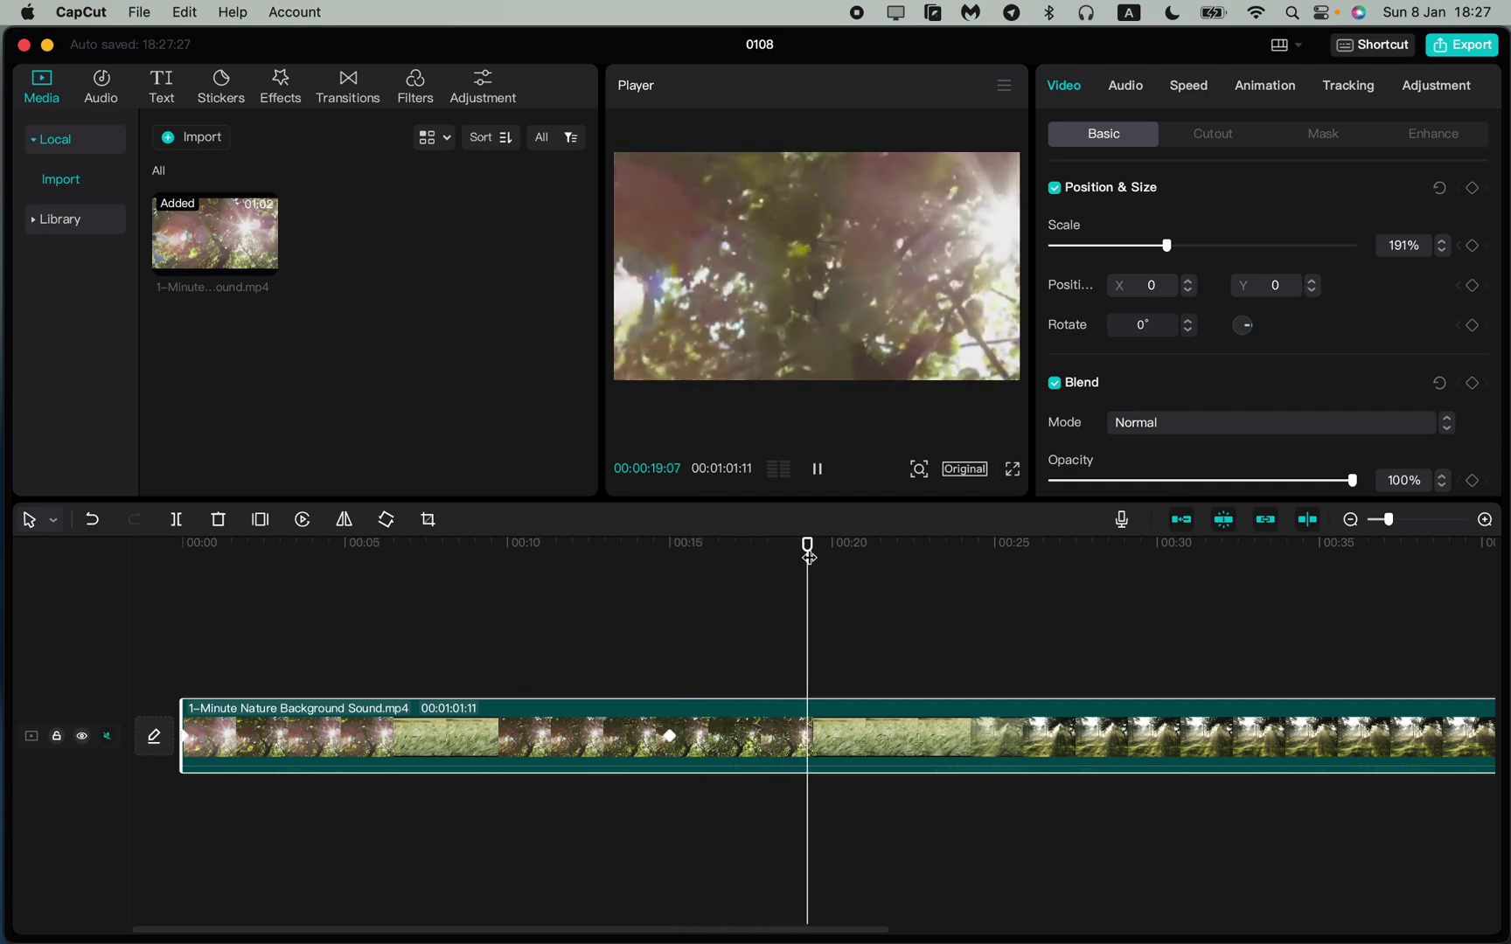
{"action": "left_click_drag", "start_coordinate": [832, 544], "coordinate": [671, 553]}
{"action": "key", "text": "space"}
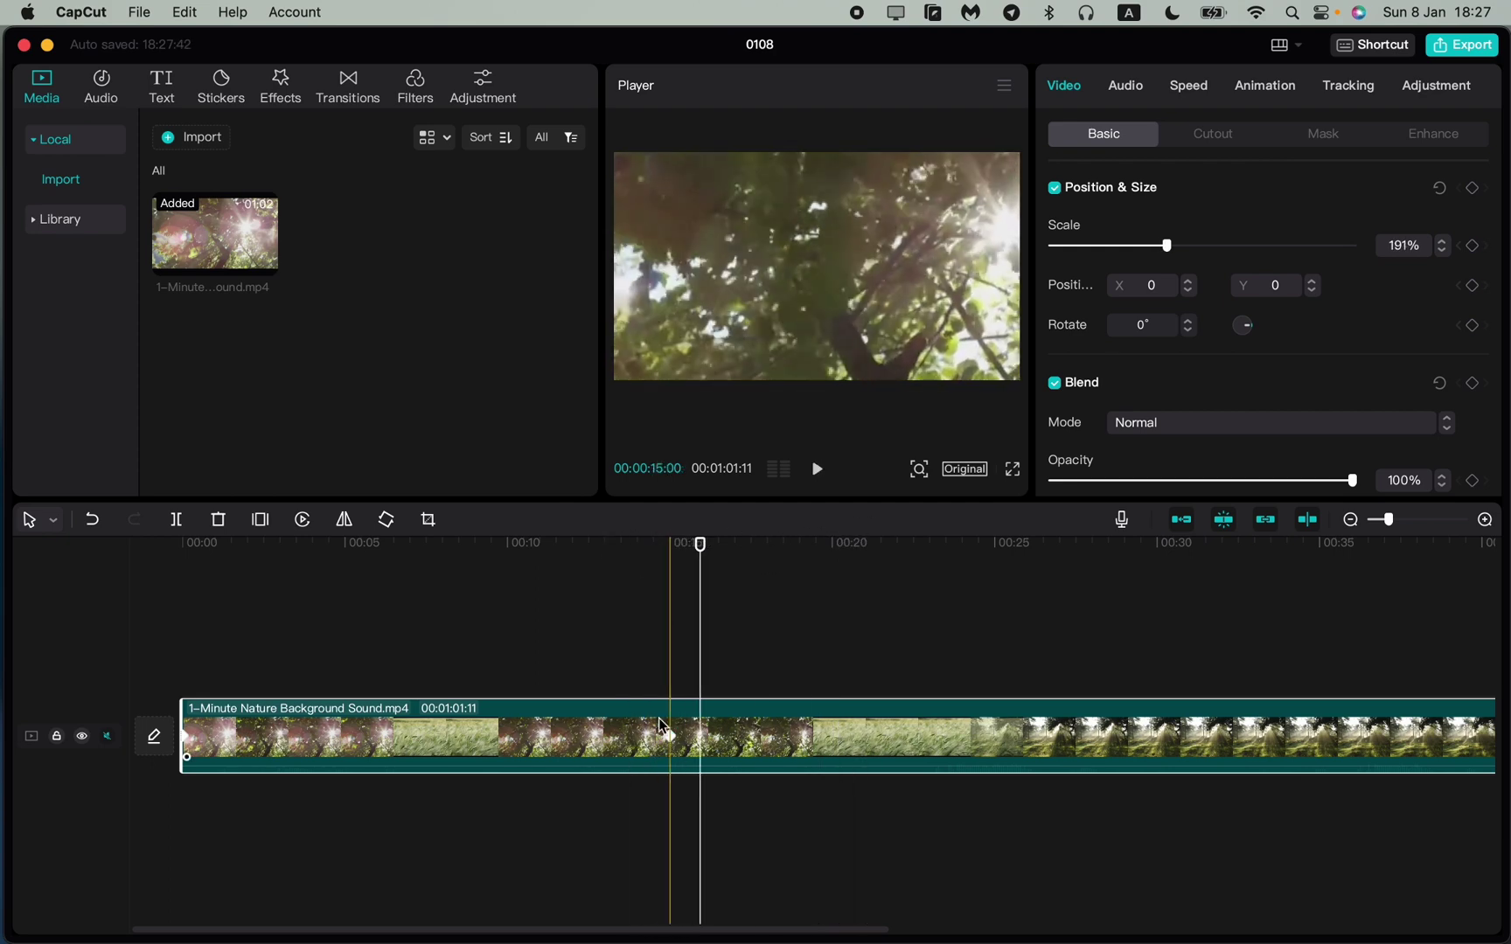
{"action": "key", "text": "space"}
At about 00:00:23:26, drag the Scale slider down to 5% to create a shrink keyframe
{"action": "left_click_drag", "start_coordinate": [717, 551], "coordinate": [959, 561]}
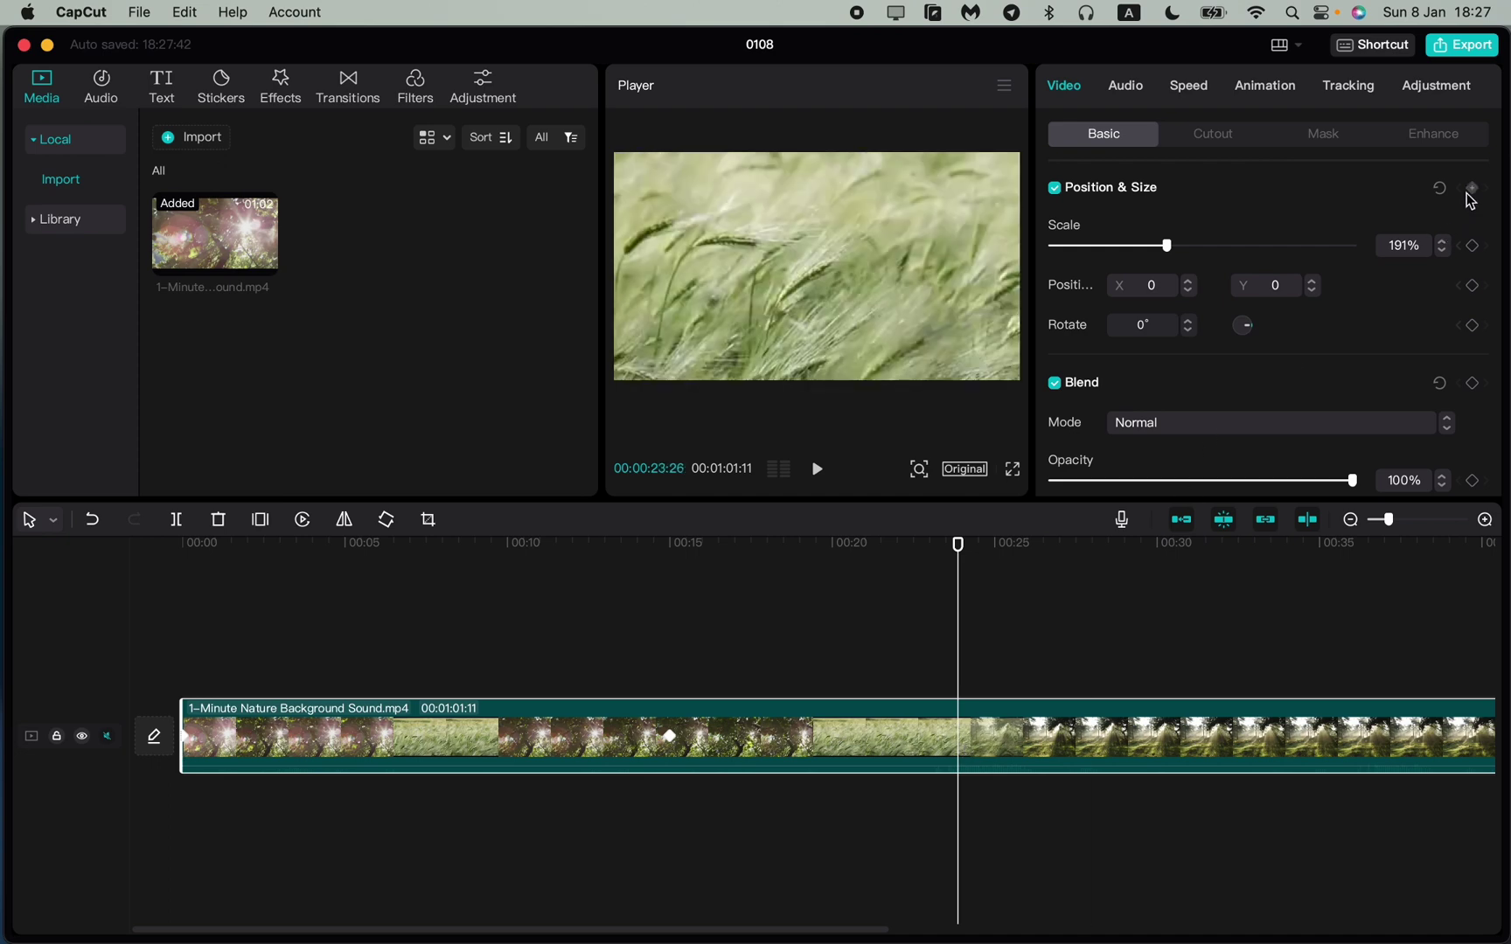
{"action": "left_click_drag", "start_coordinate": [1170, 251], "coordinate": [1055, 247]}
{"action": "left_click_drag", "start_coordinate": [959, 543], "coordinate": [648, 546]}
Play back the 191%-to-5% shrink from about 15 seconds and undo an accidental clip deletion
{"action": "key", "text": "space"}
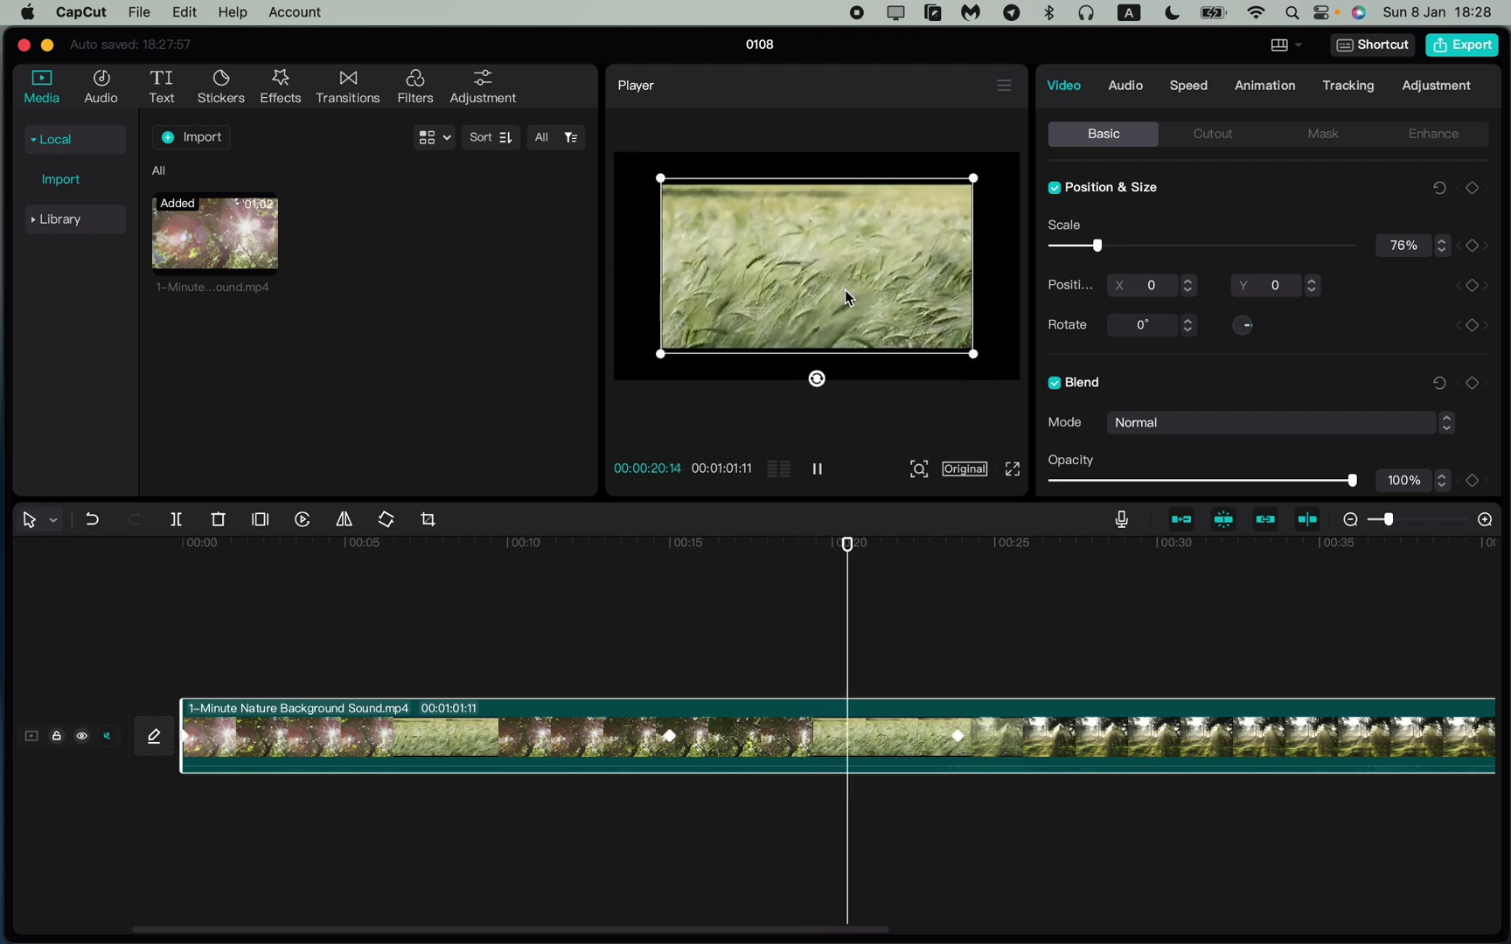
{"action": "key", "text": "space"}
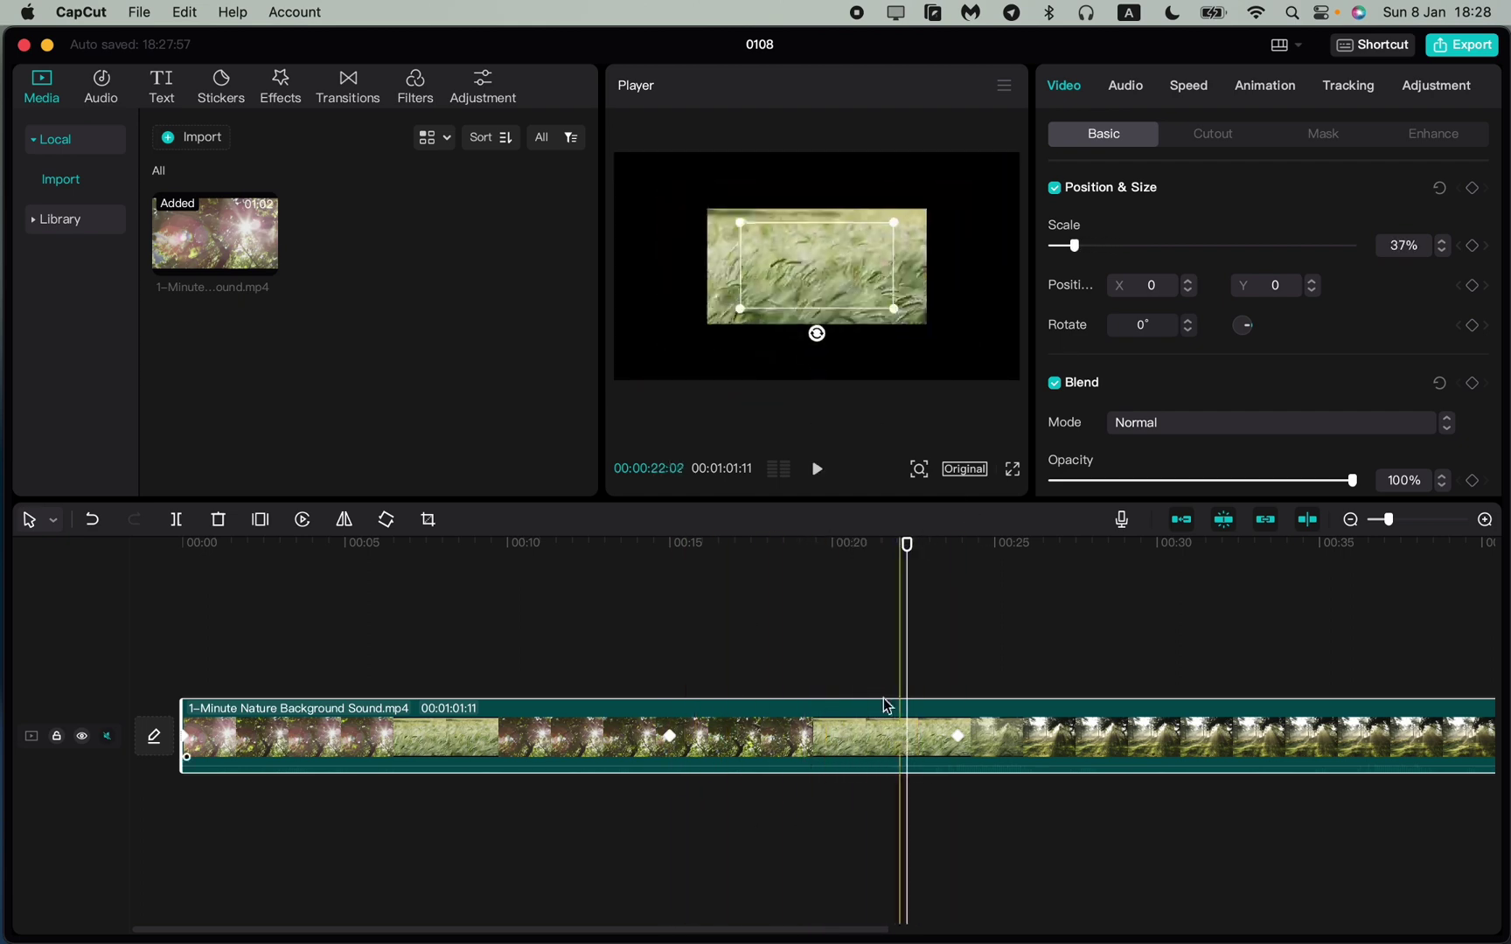
{"action": "left_click_drag", "start_coordinate": [917, 577], "coordinate": [671, 523]}
{"action": "key", "text": "space"}
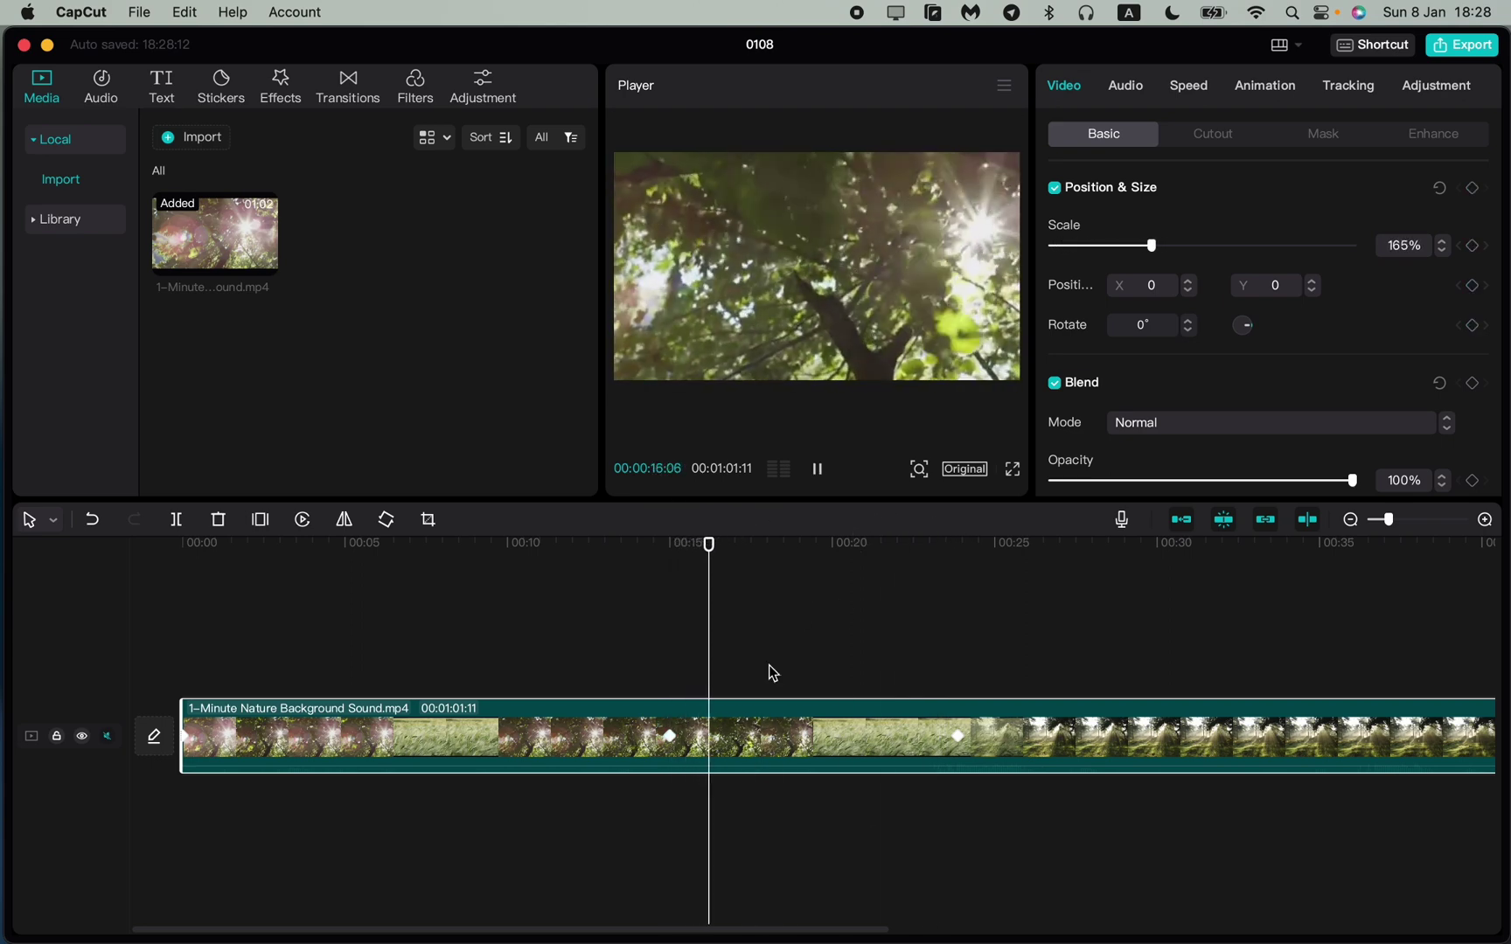
{"action": "left_click", "coordinate": [854, 695]}
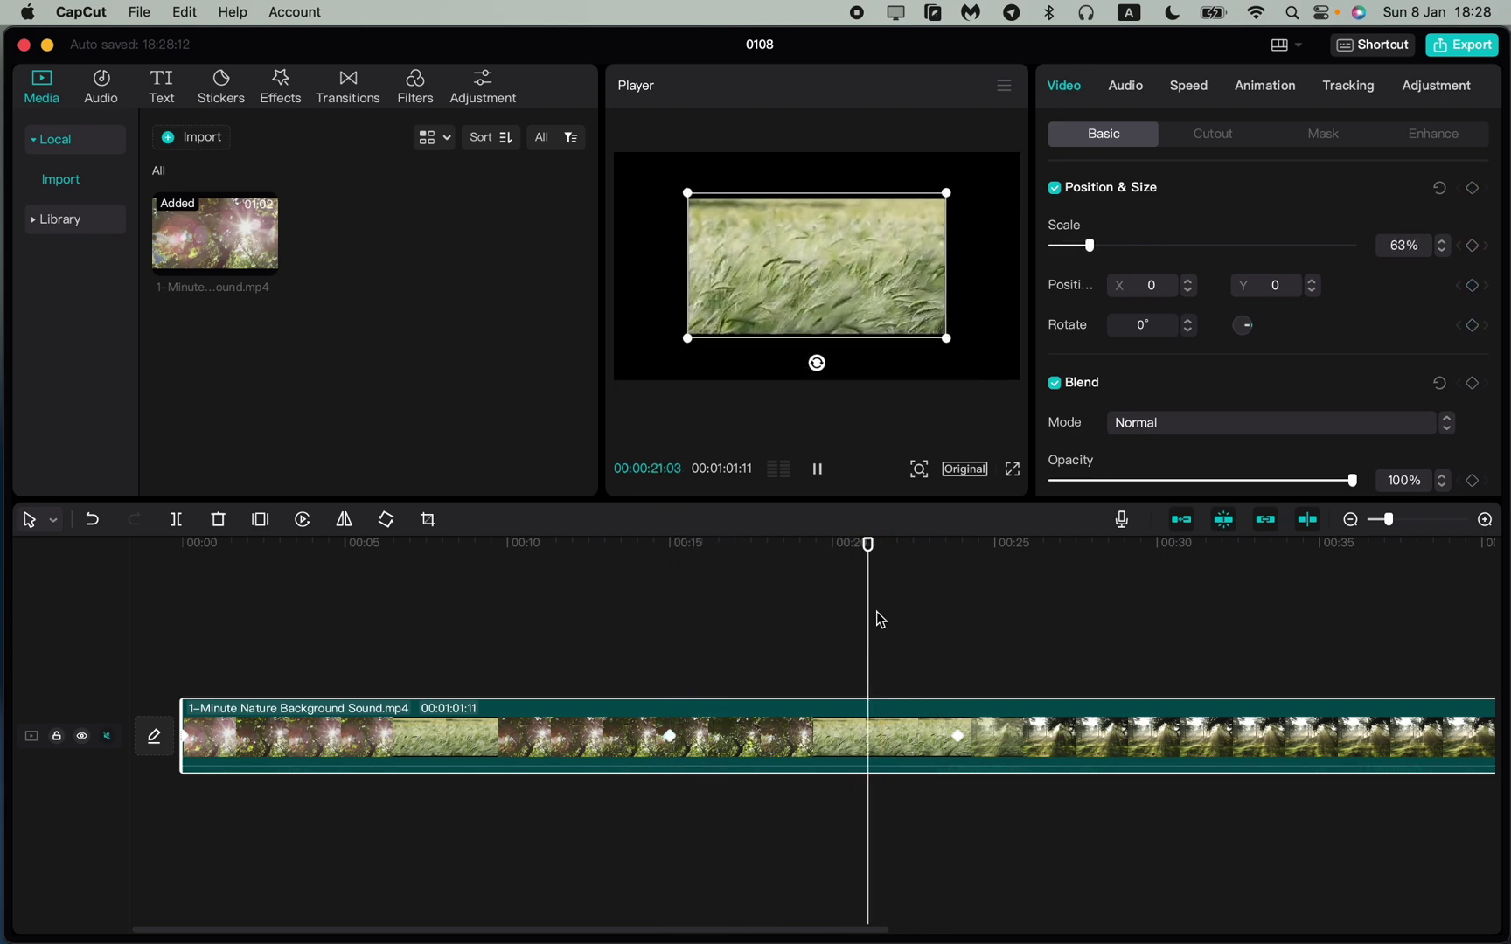
{"action": "left_click", "coordinate": [902, 546]}
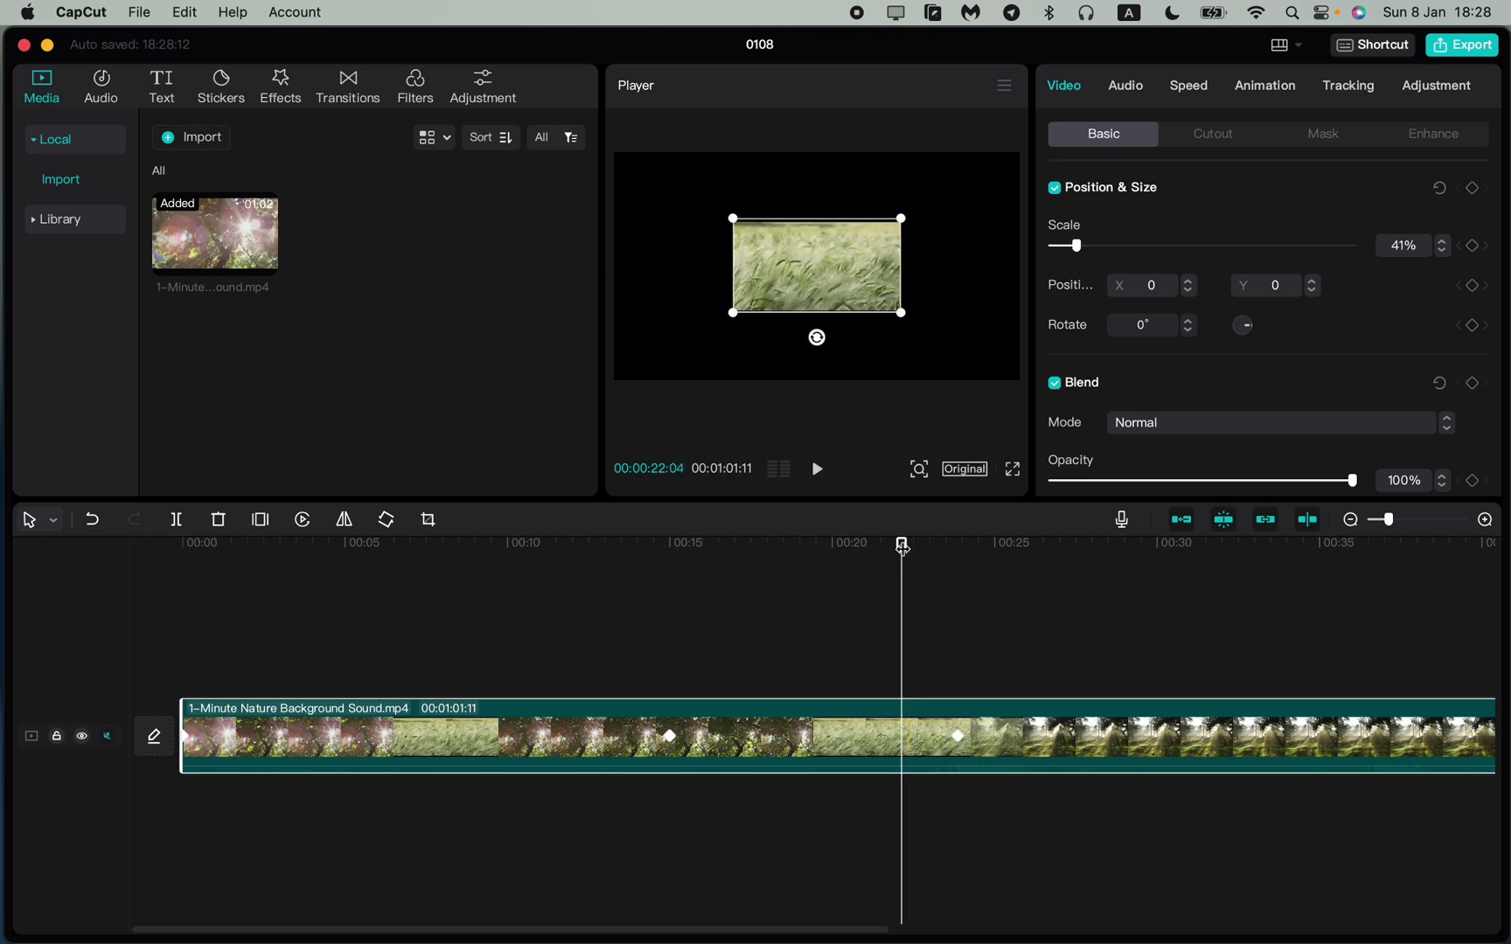
{"action": "left_click_drag", "start_coordinate": [901, 547], "coordinate": [842, 548]}
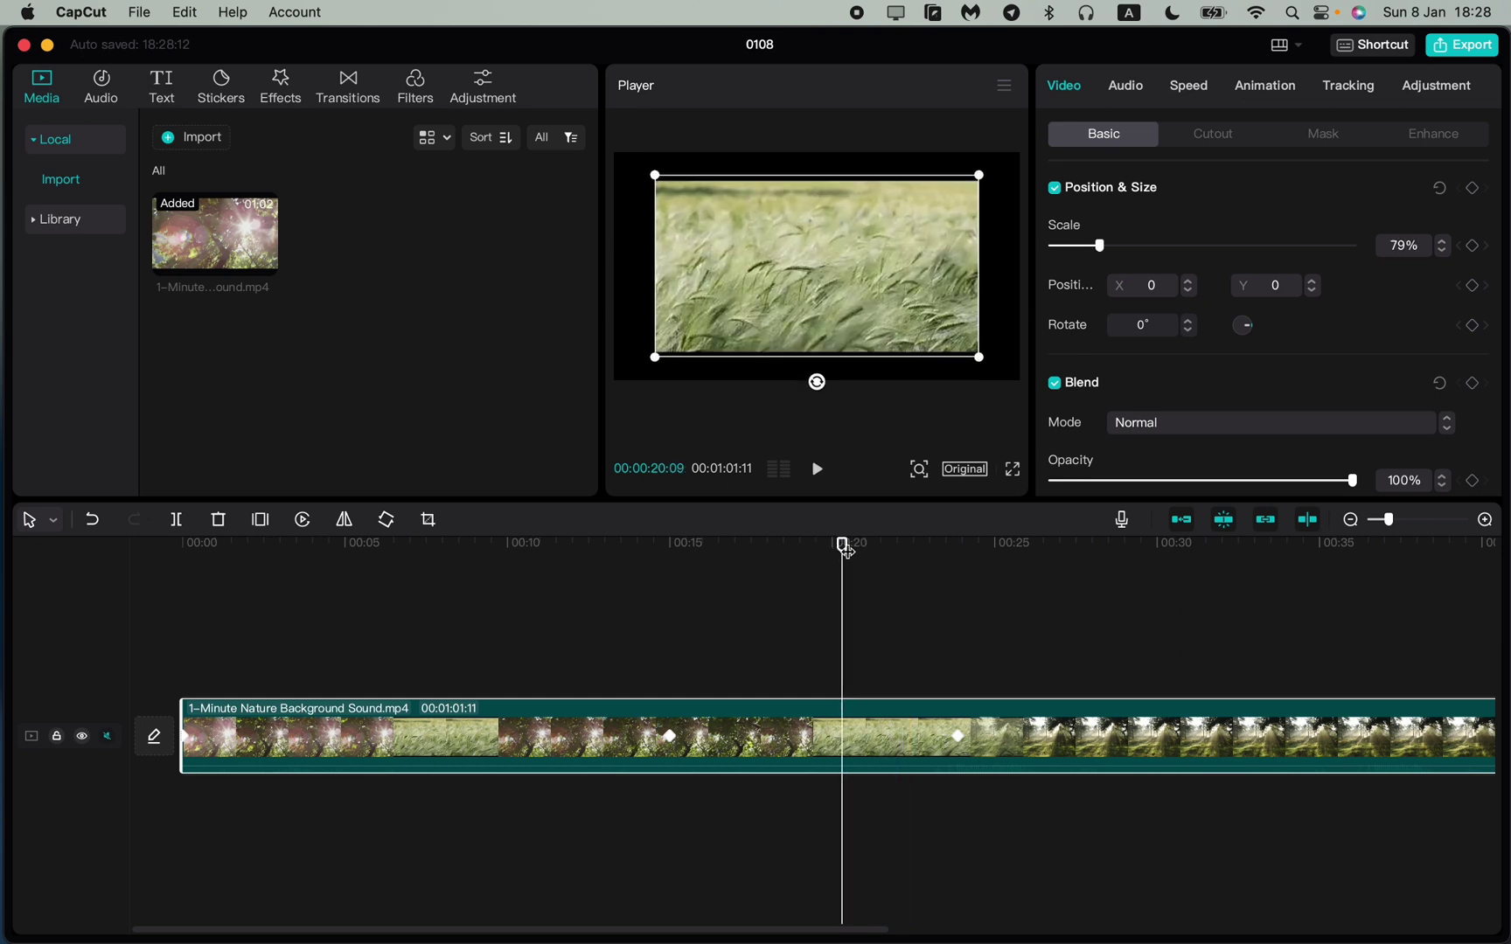
{"action": "left_click_drag", "start_coordinate": [842, 547], "coordinate": [910, 547]}
{"action": "key", "text": "space"}
{"action": "key", "text": "space"}
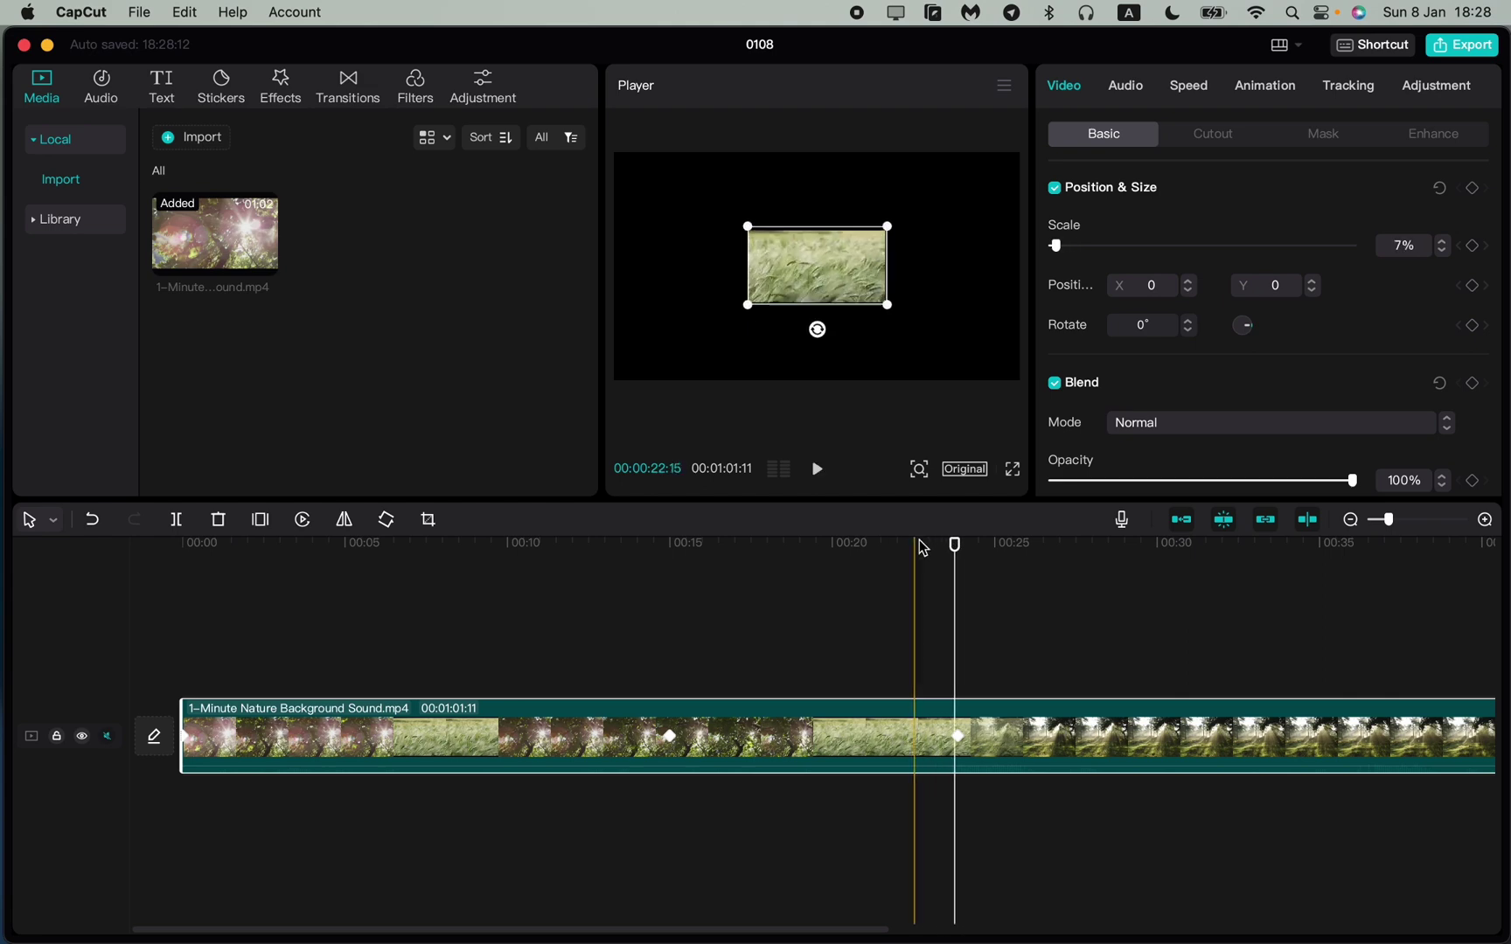
{"action": "left_click_drag", "start_coordinate": [954, 547], "coordinate": [955, 621]}
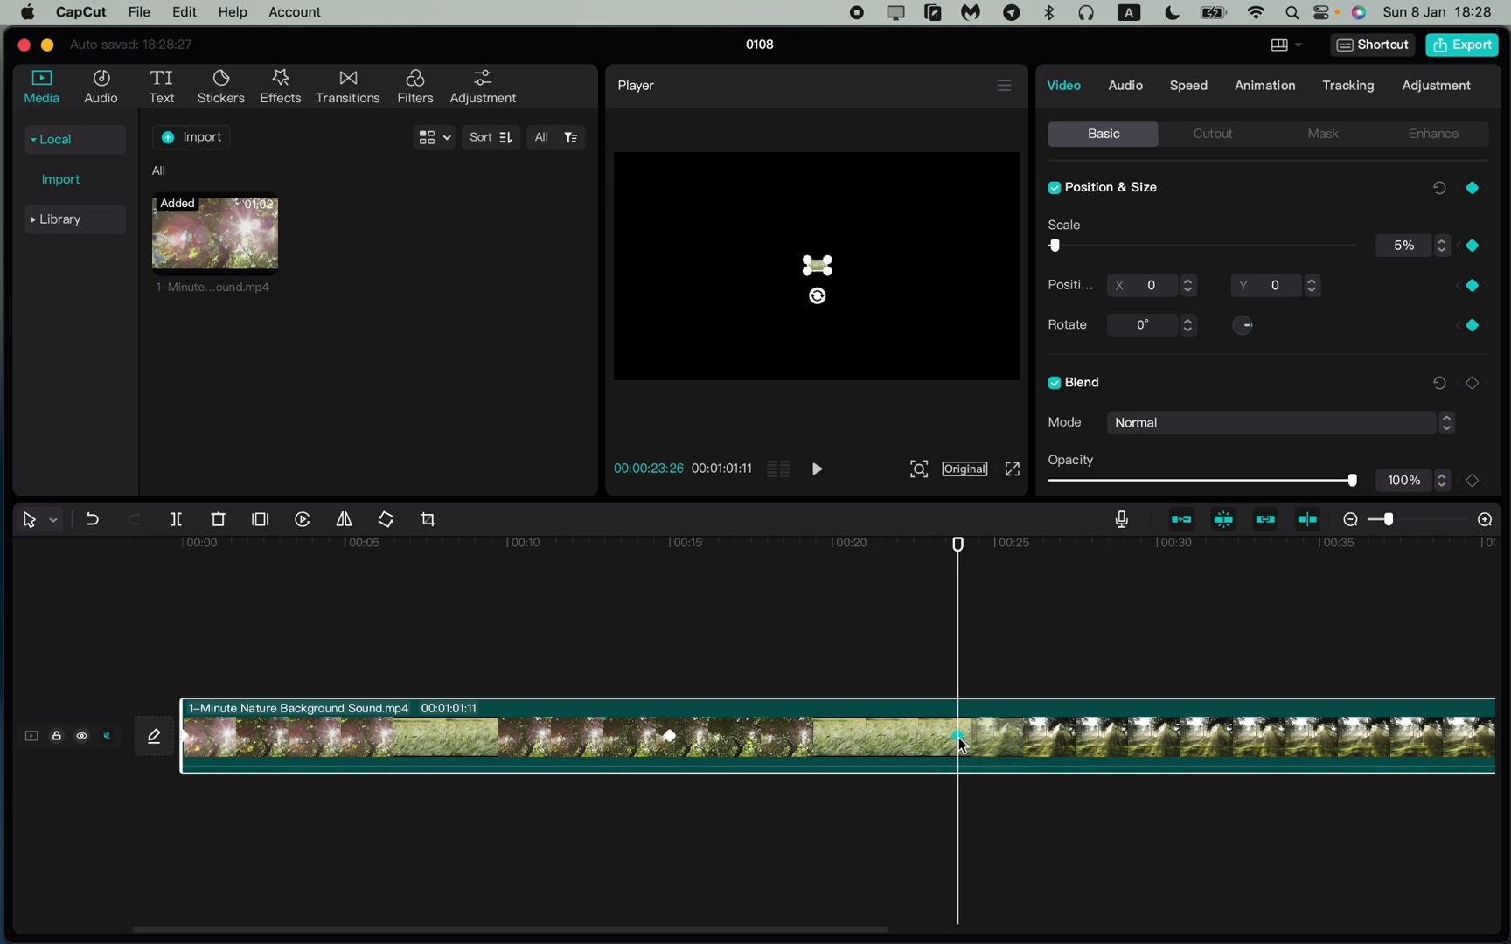
{"action": "key", "text": "BackSpace"}
{"action": "key", "text": "super+z"}
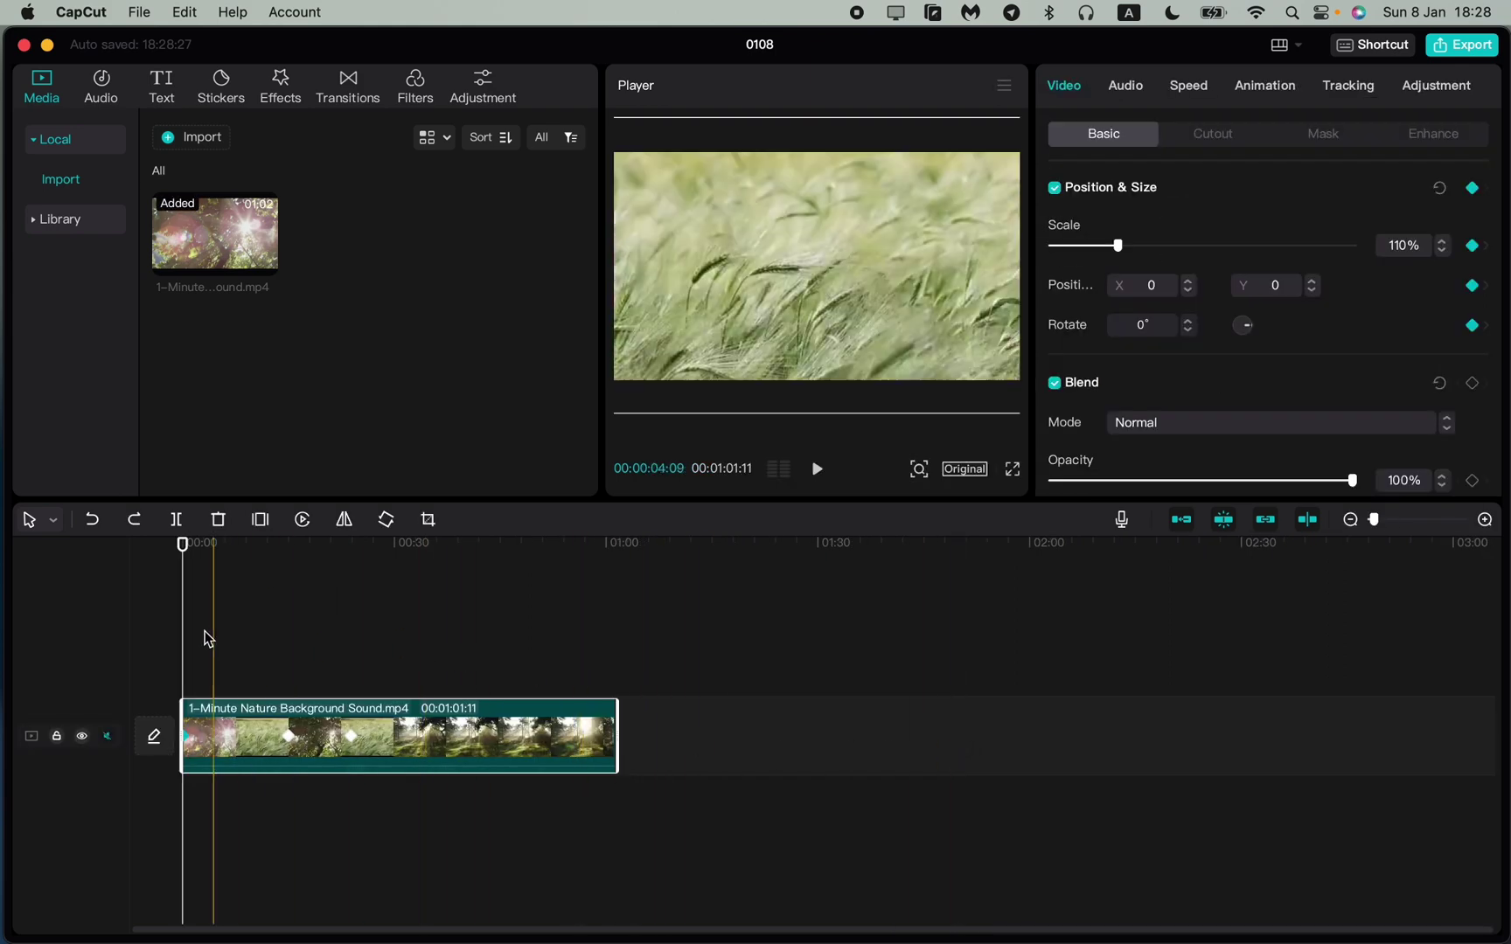
Delete the 5% scale keyframe at 00:00:23:26
{"action": "scroll", "coordinate": [277, 664], "scroll_direction": "up", "scroll_amount": 2}
{"action": "left_click", "coordinate": [460, 685]}
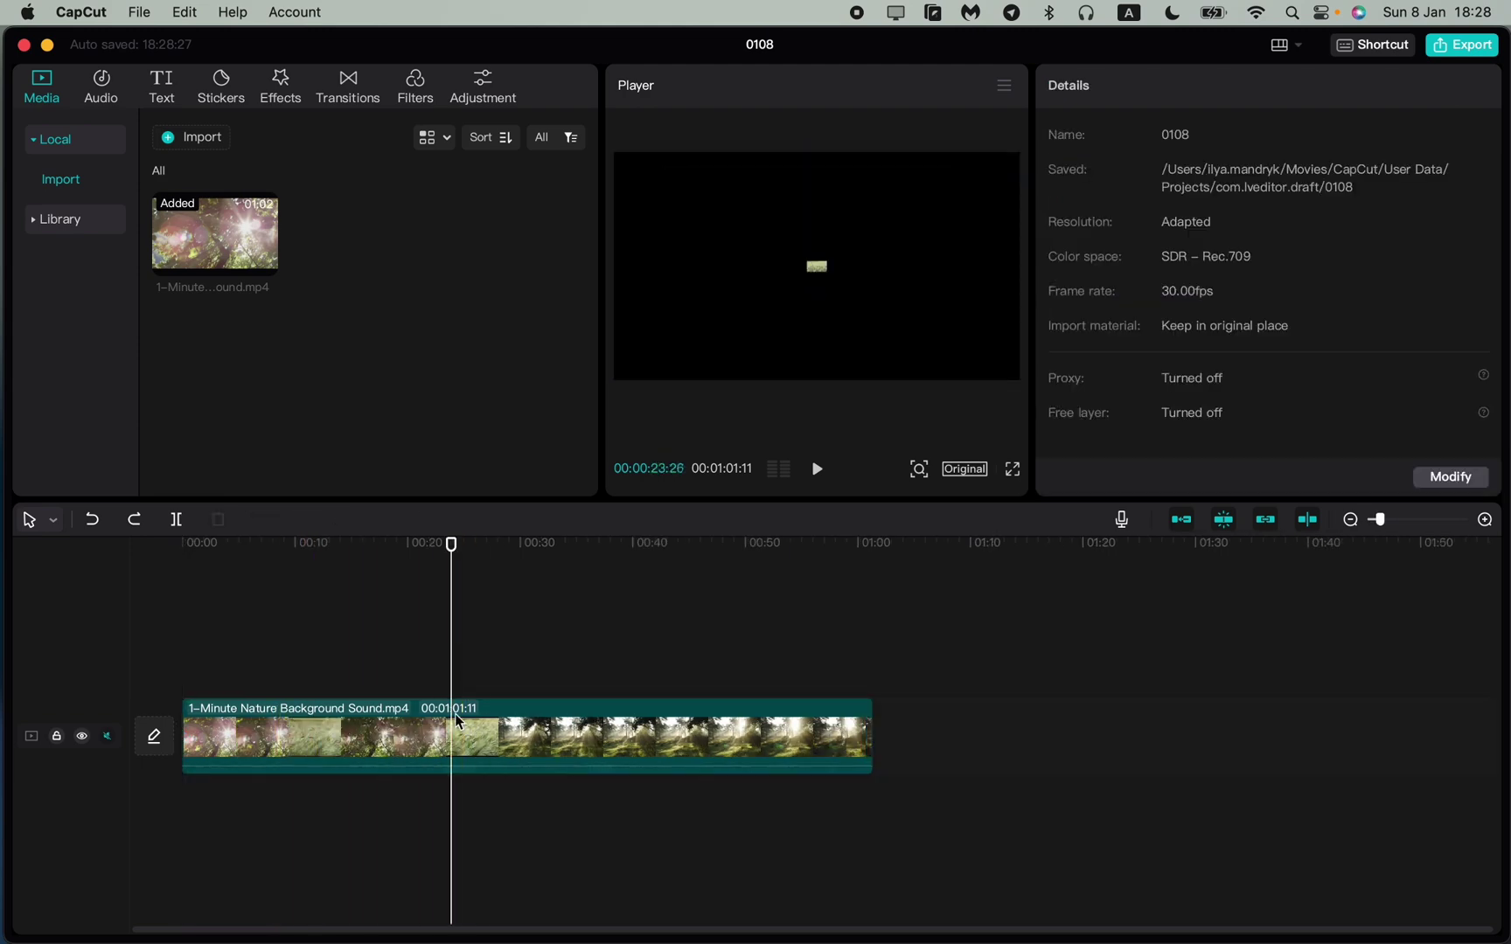
{"action": "scroll", "coordinate": [472, 736], "scroll_direction": "up", "scroll_amount": 3}
{"action": "left_click", "coordinate": [605, 733]}
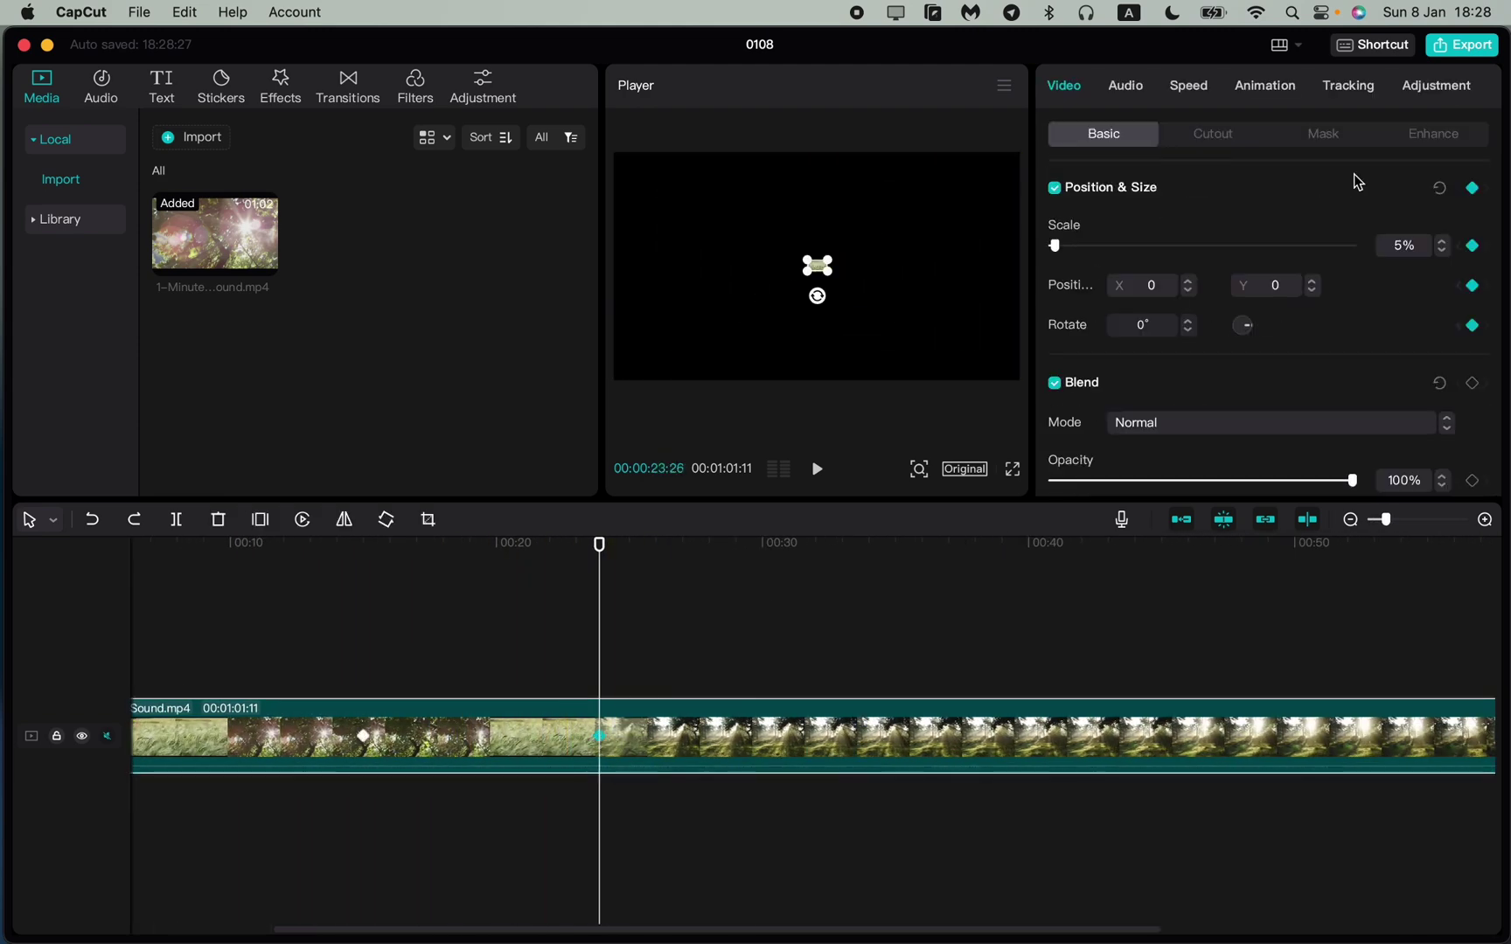
{"action": "left_click", "coordinate": [1475, 198]}
Replay the zoom-in and add a Position & Size keyframe at 00:00:26:26
{"action": "left_click_drag", "start_coordinate": [600, 543], "coordinate": [358, 544]}
{"action": "key", "text": "space"}
{"action": "scroll", "coordinate": [490, 604], "scroll_direction": "left", "scroll_amount": 5}
{"action": "left_click_drag", "start_coordinate": [603, 543], "coordinate": [887, 560]}
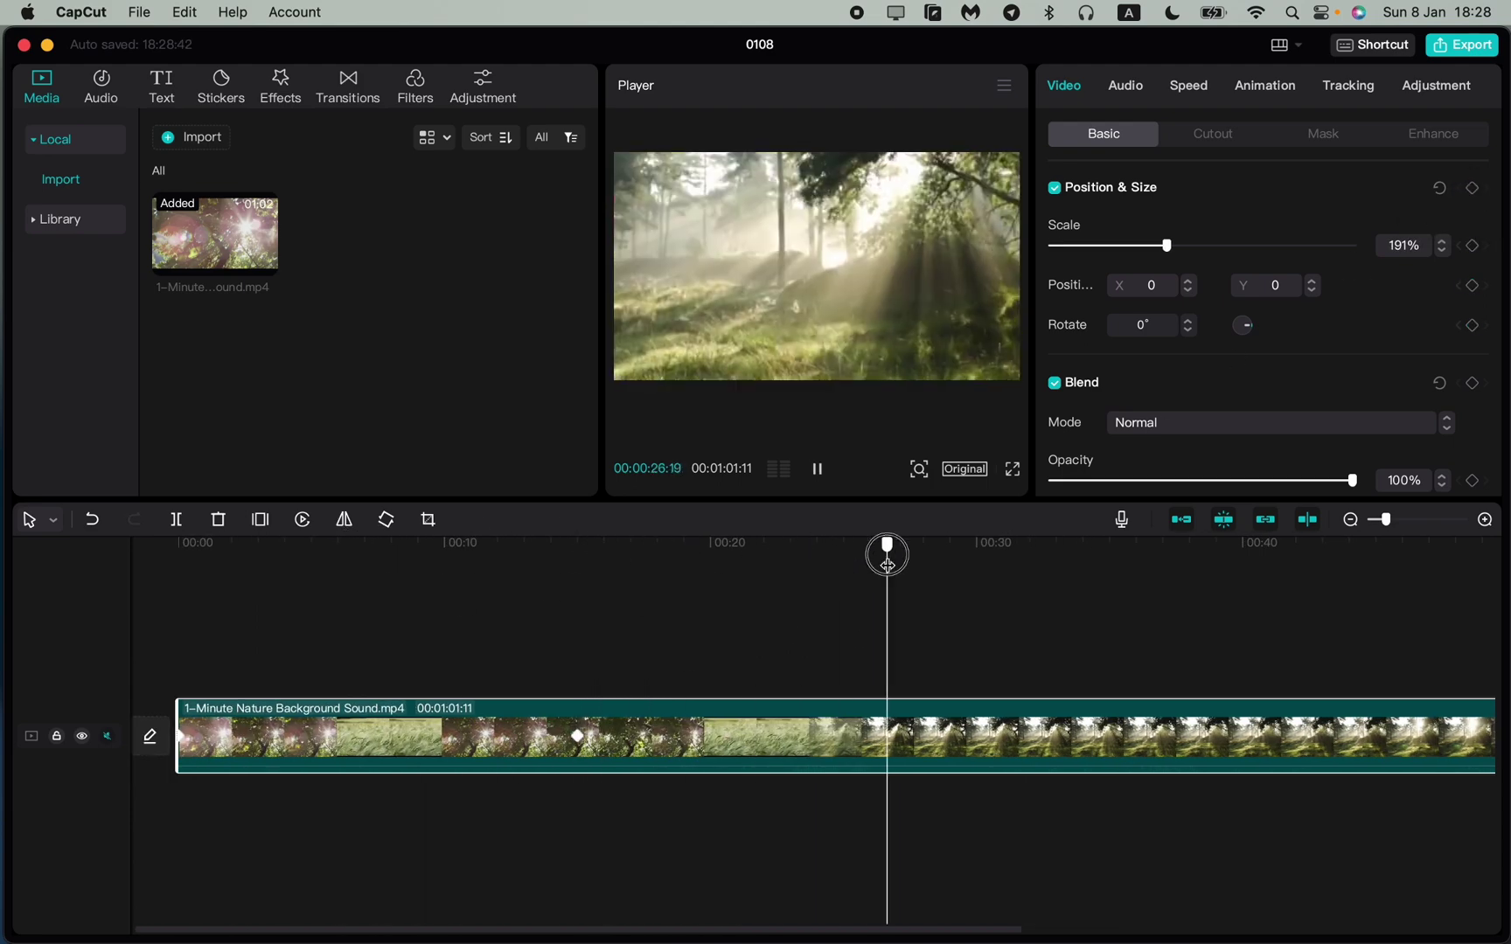
{"action": "key", "text": "space"}
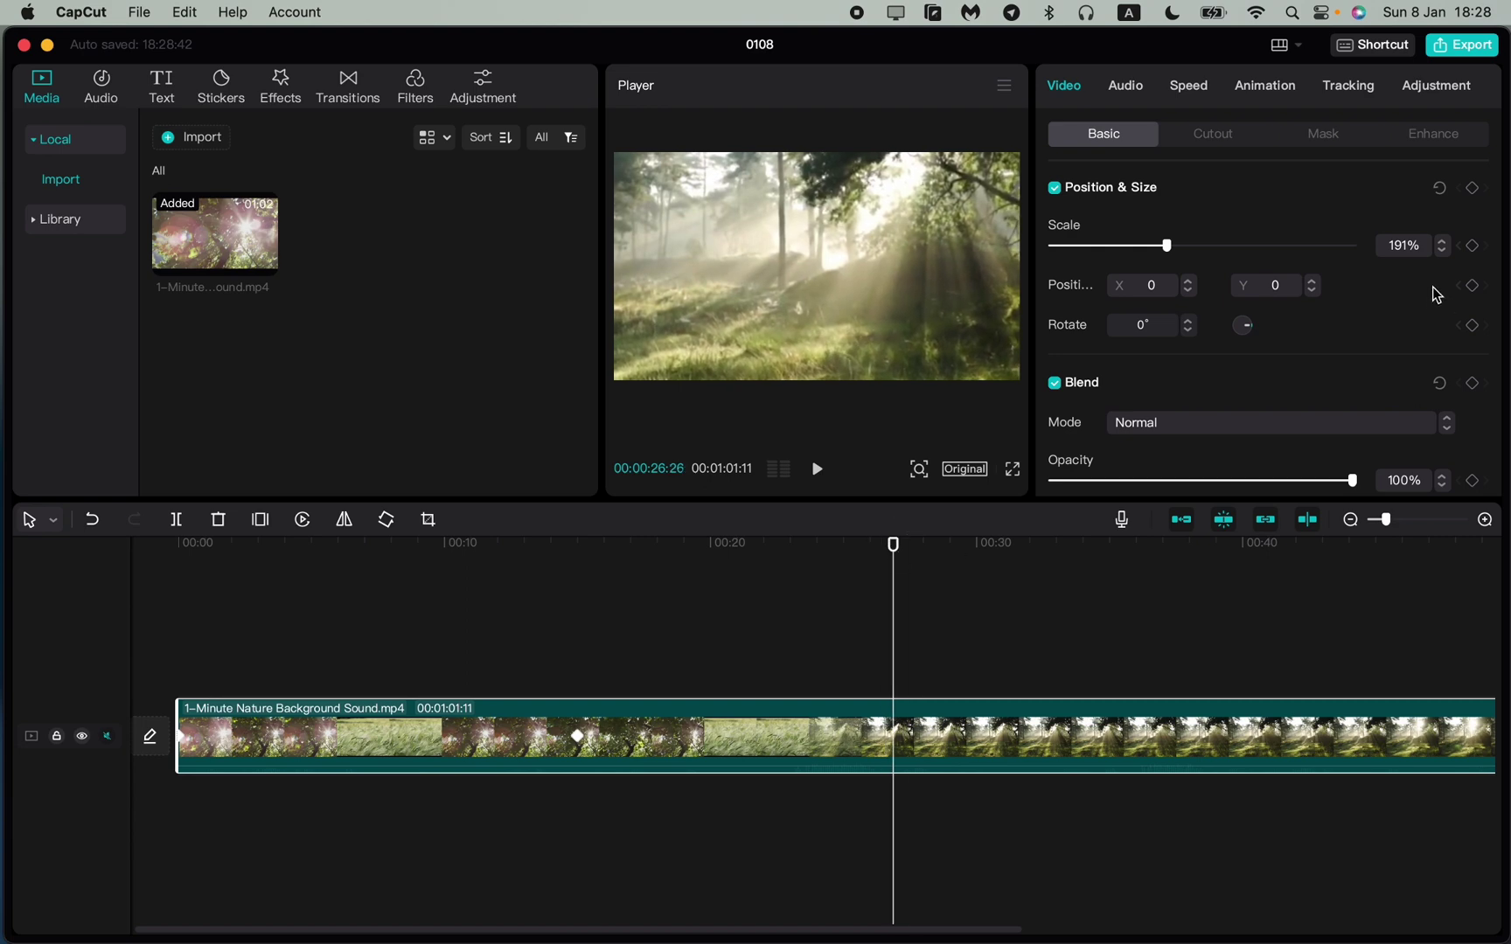
{"action": "left_click", "coordinate": [1483, 194]}
Drag the 191% video upward in the Player, then play back from about 19 seconds to review the slide
{"action": "left_click_drag", "start_coordinate": [900, 297], "coordinate": [883, 214]}
{"action": "left_click_drag", "start_coordinate": [893, 544], "coordinate": [680, 547]}
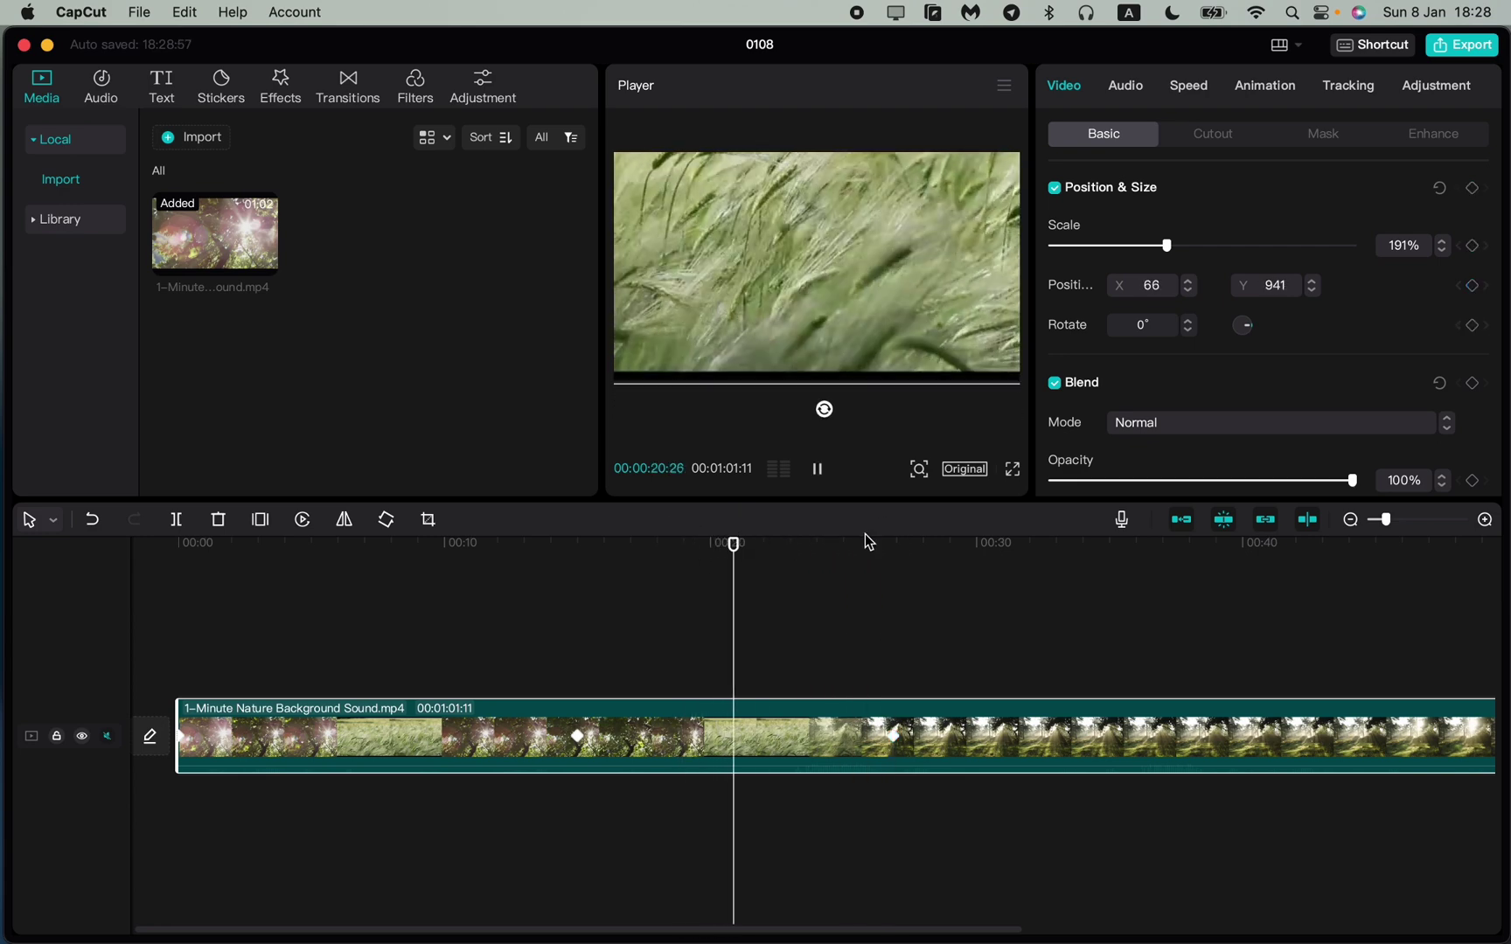
{"action": "left_click", "coordinate": [797, 629]}
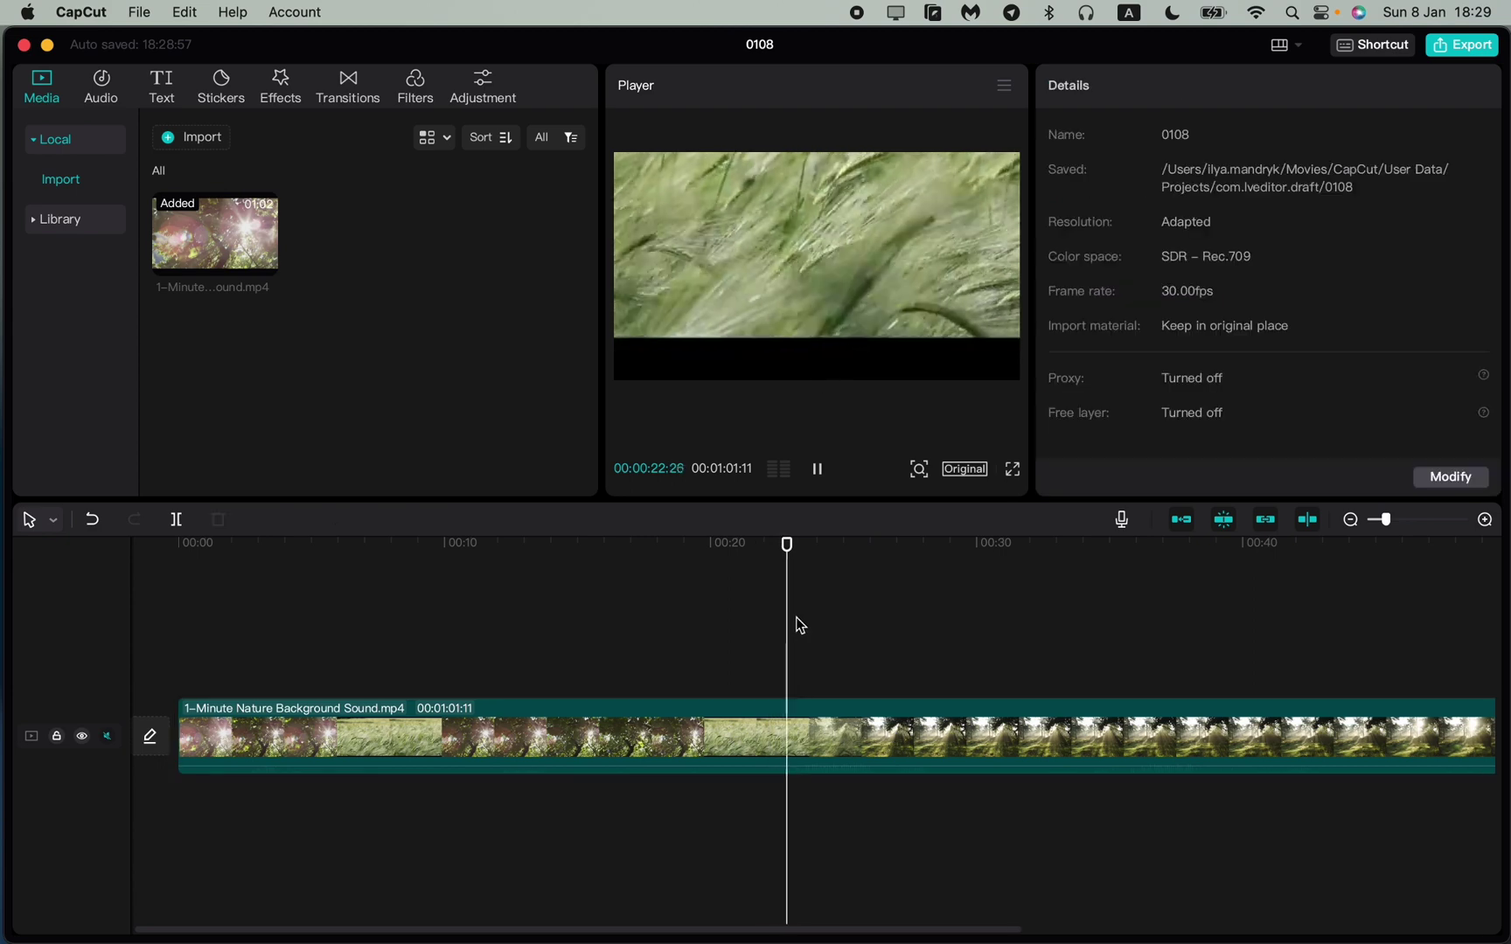
{"action": "key", "text": "space"}
{"action": "key", "text": "space"}
{"action": "left_click", "coordinate": [865, 732]}
{"action": "scroll", "coordinate": [1281, 301], "scroll_direction": "down", "scroll_amount": 5}
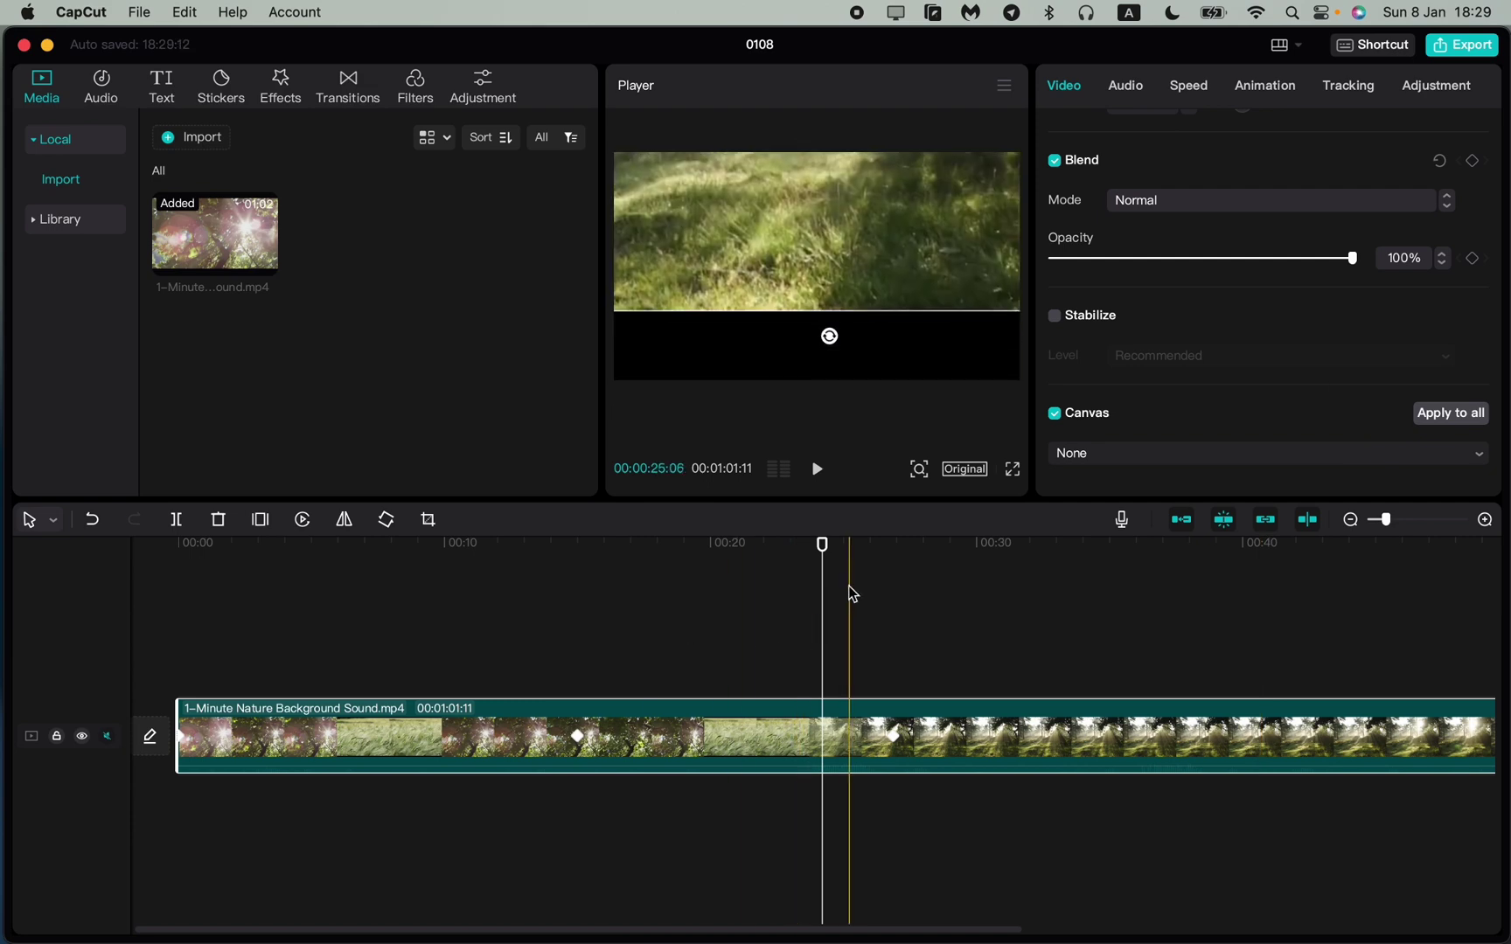
{"action": "key", "text": "space"}
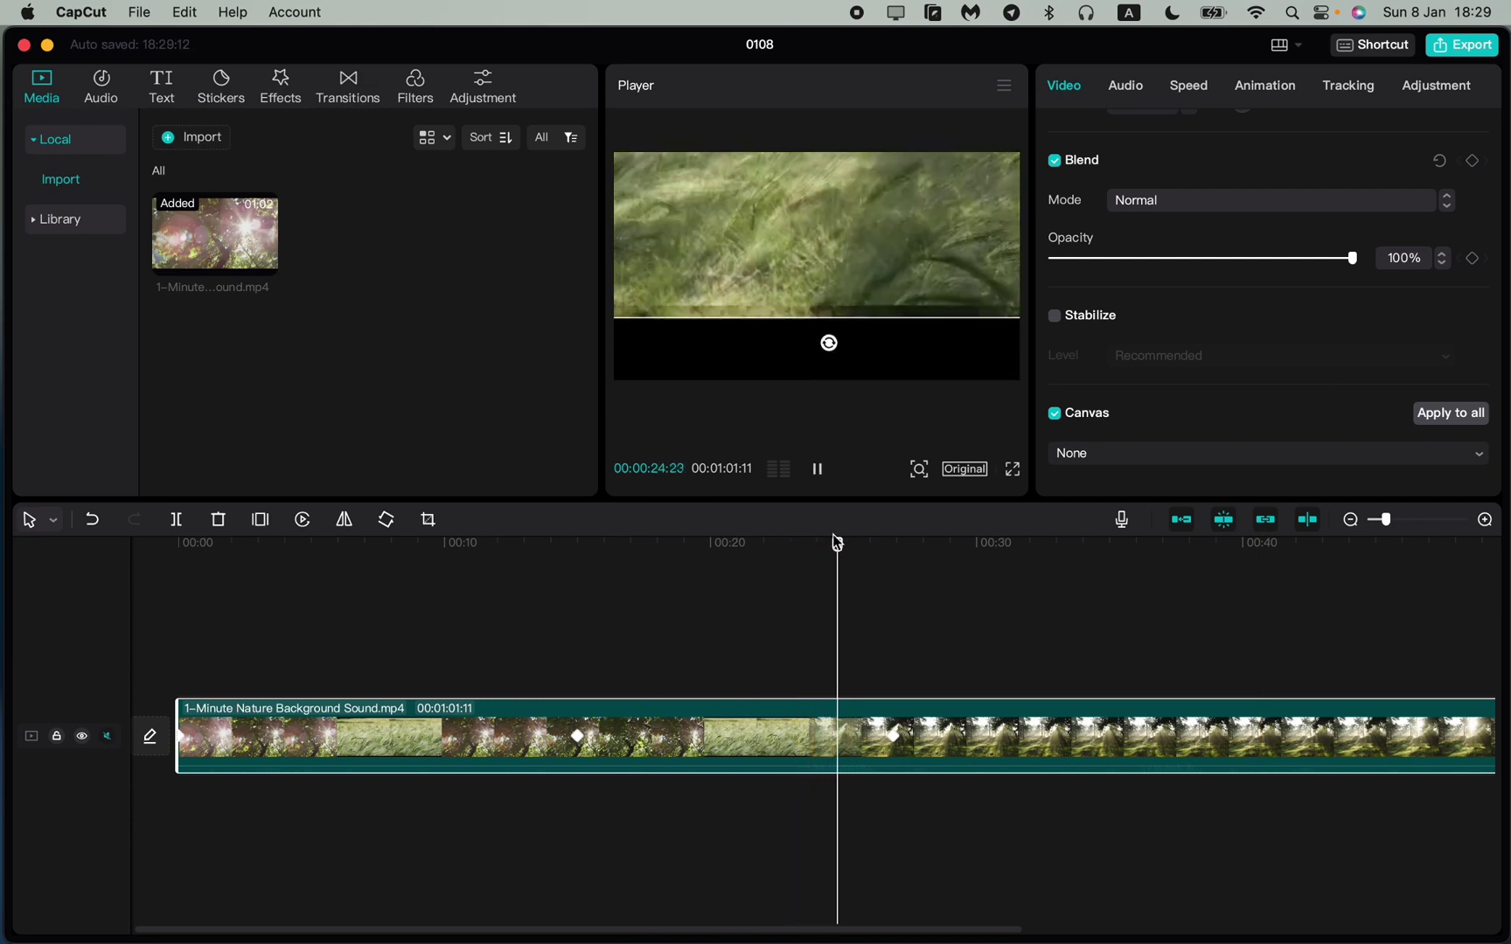
{"action": "key", "text": "space"}
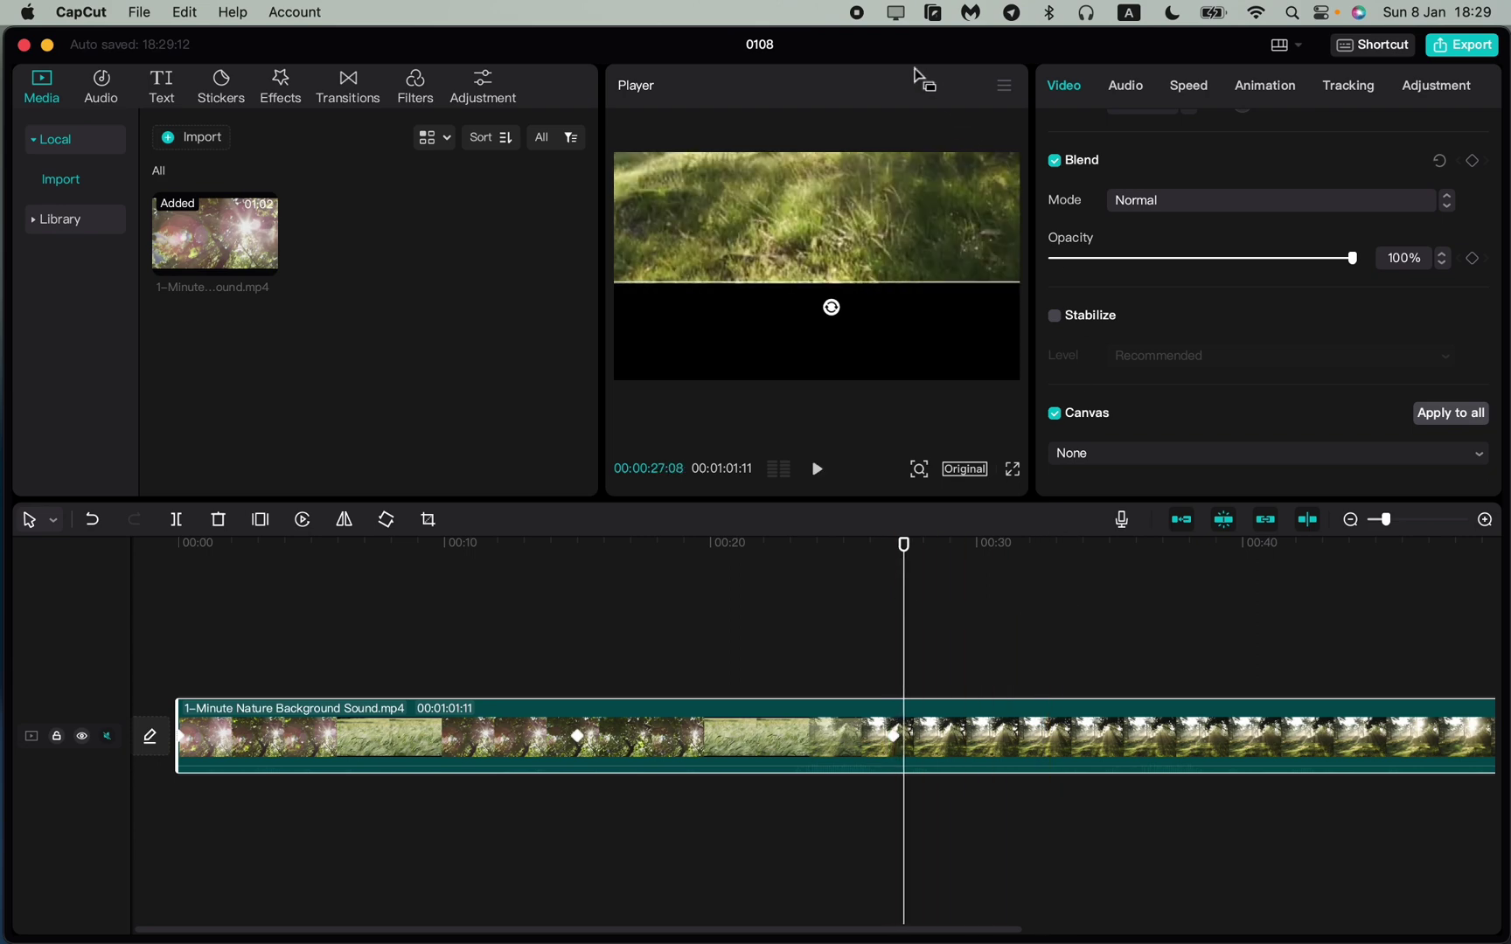